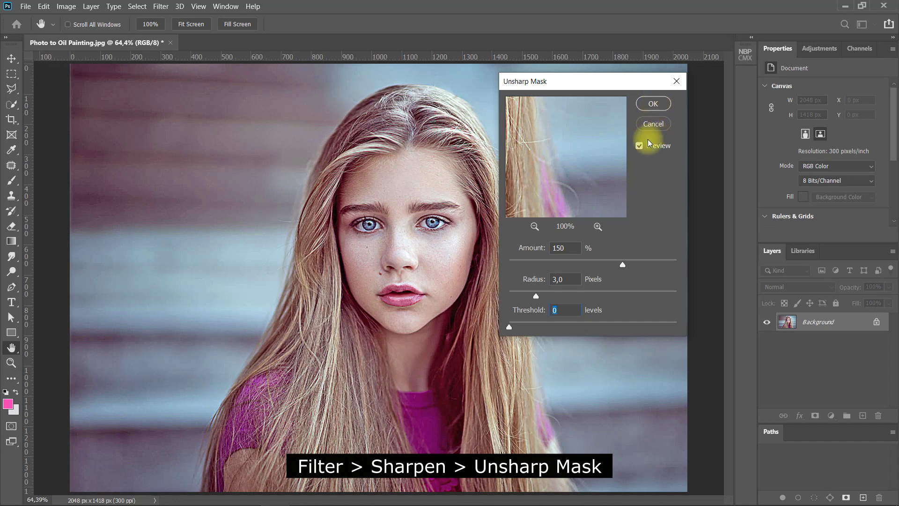
# Compare the image with and without the sharpening preview, and apply Unsharp Mask with amount 150%, radius 3,0 pixels and threshold 0.
pyautogui.click(639, 145)
pyautogui.click(639, 148)
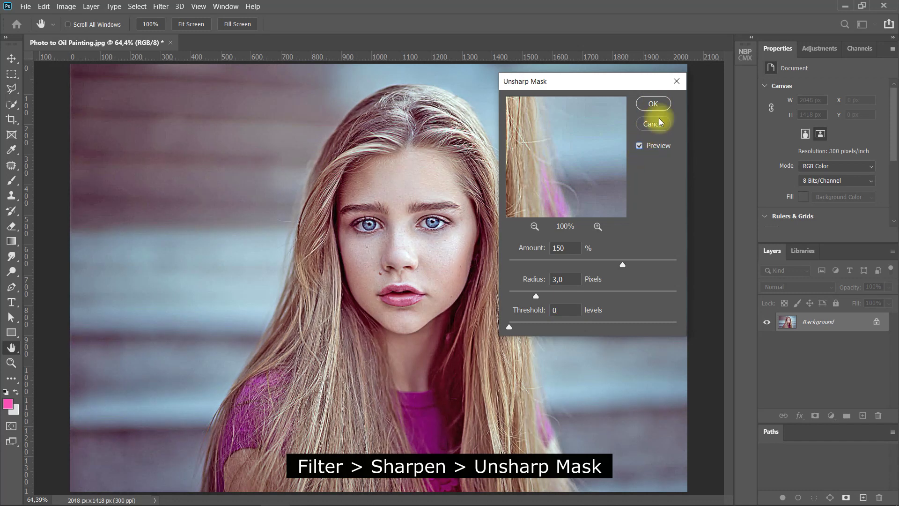
pyautogui.click(653, 104)
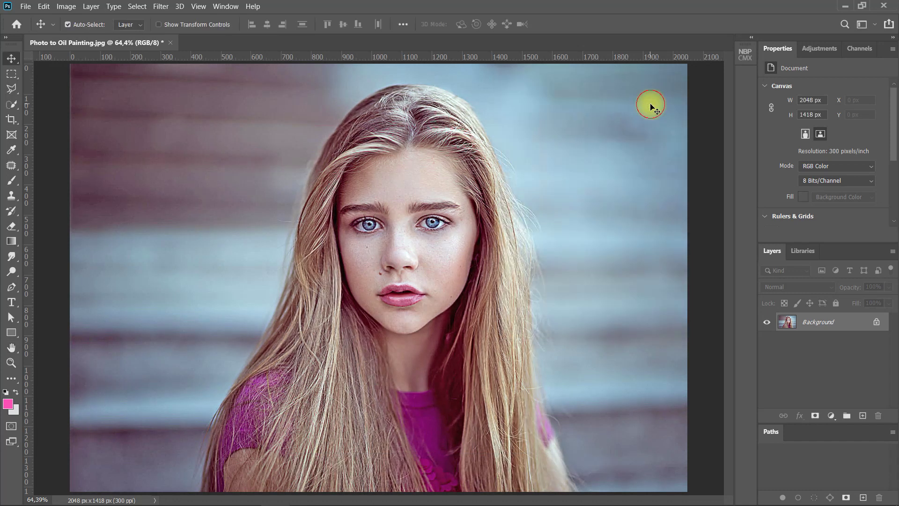
# Apply Reduce Noise with strength 10, preserve details 0%, reduce color noise 100% and sharpen details 0%, checking the preview first.
pyautogui.click(162, 6)
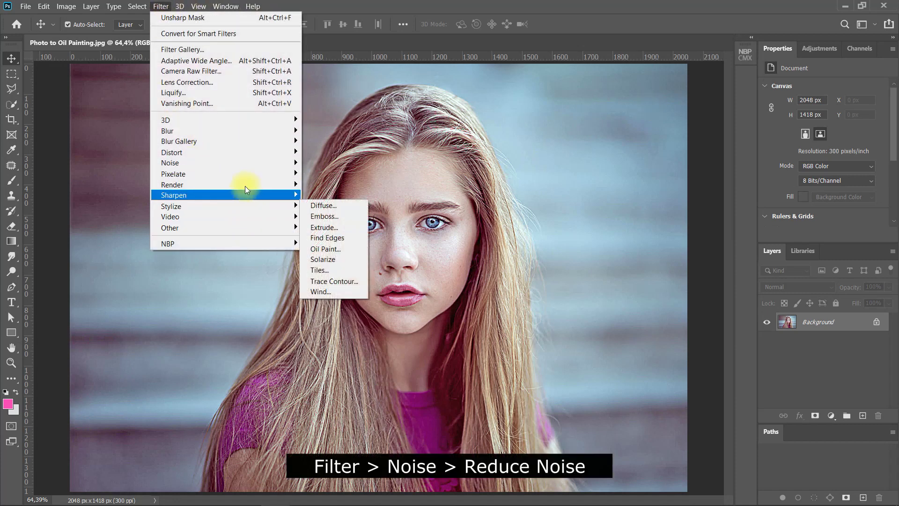
pyautogui.moveTo(252, 162)
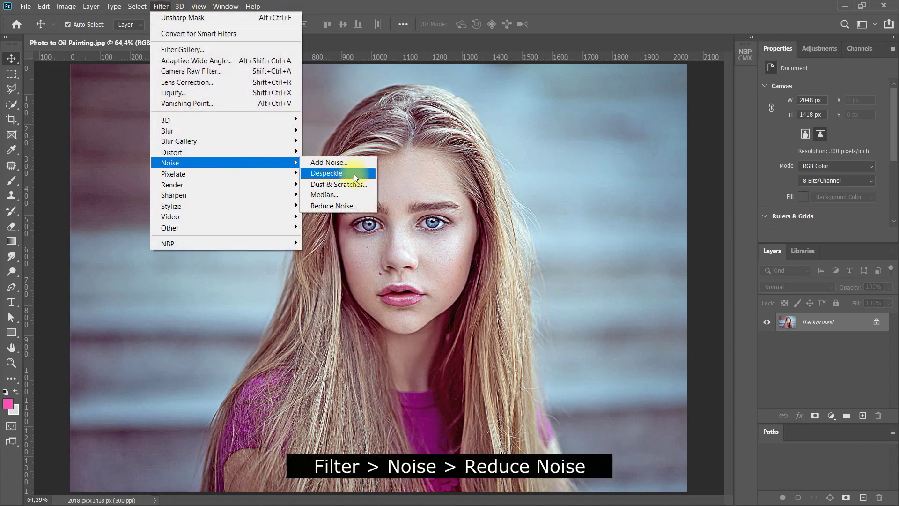
pyautogui.click(353, 205)
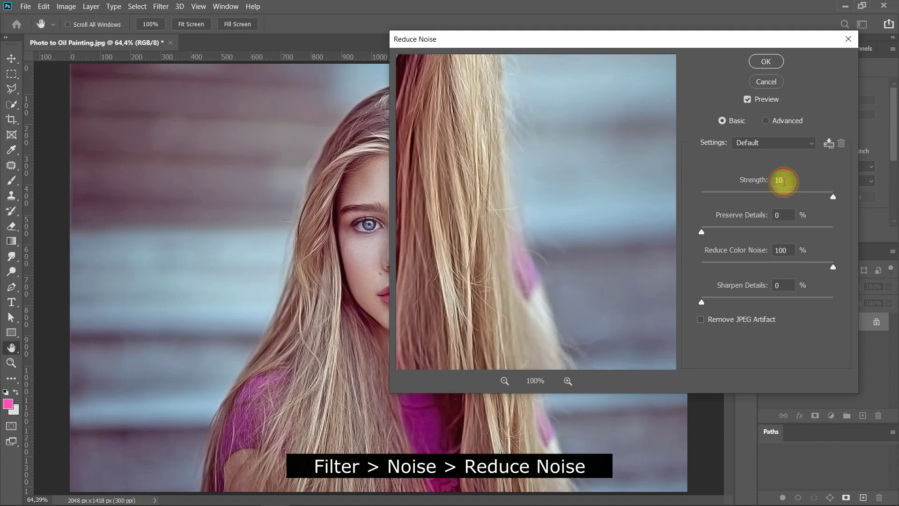
pyautogui.click(784, 214)
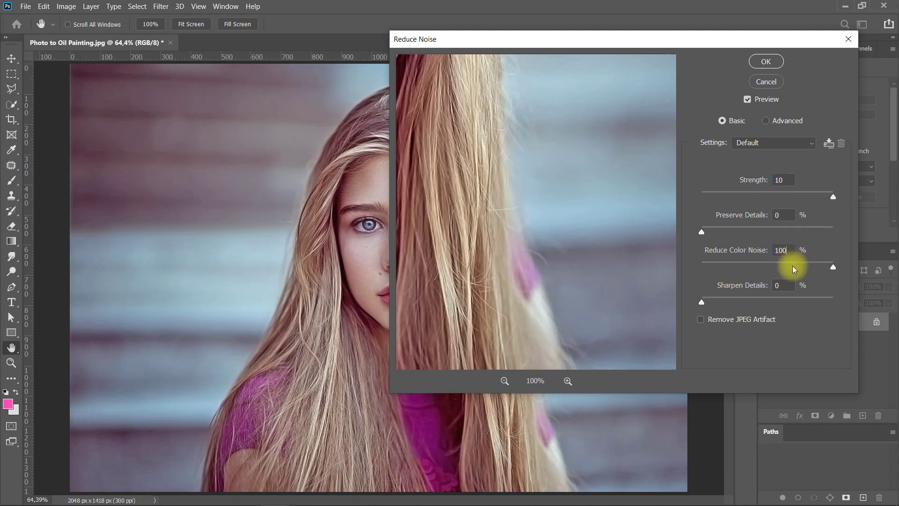
pyautogui.click(783, 286)
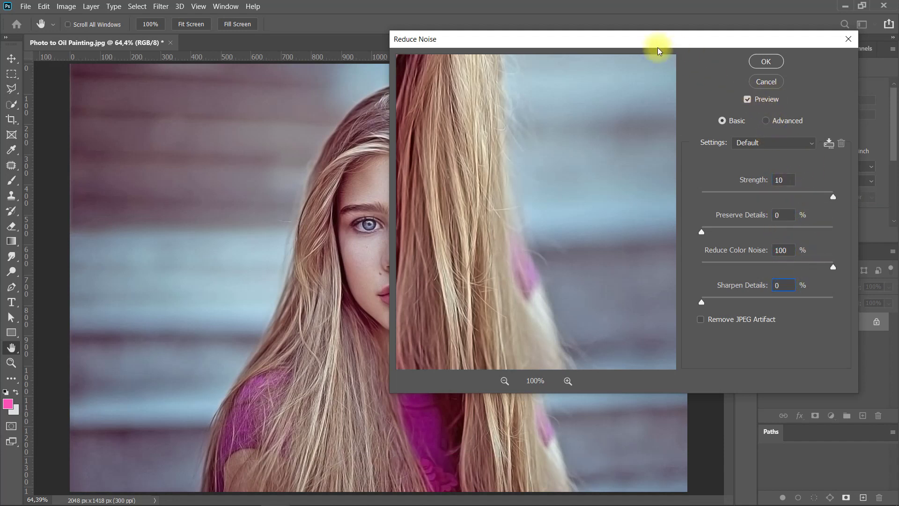
pyautogui.moveTo(656, 47); pyautogui.dragTo(757, 53)
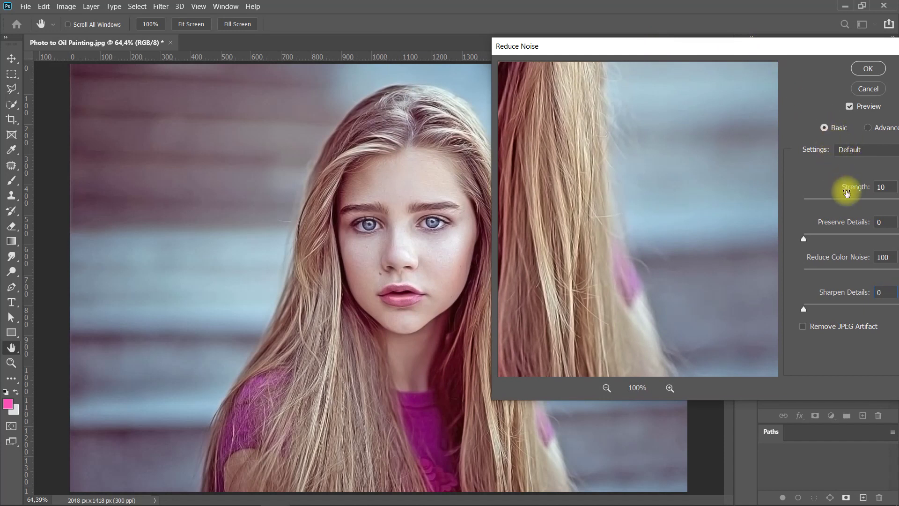
pyautogui.click(850, 108)
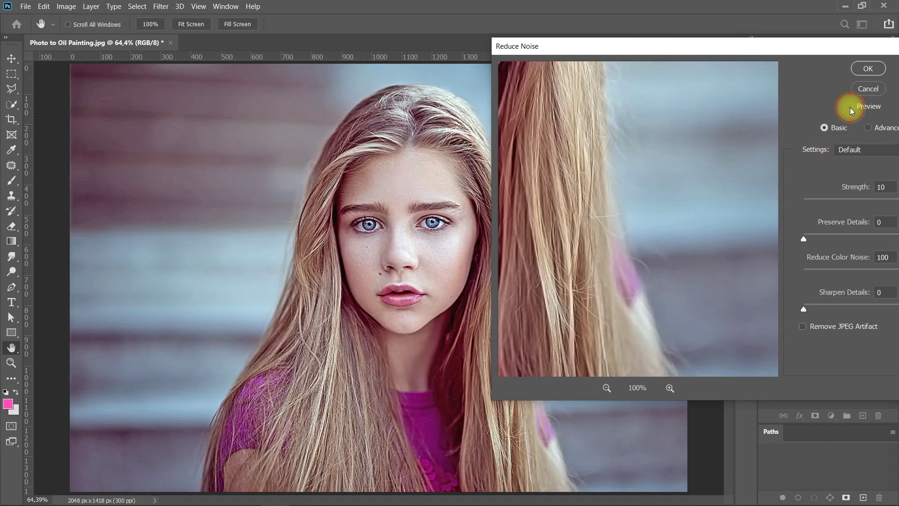
pyautogui.moveTo(843, 45); pyautogui.dragTo(731, 47)
pyautogui.click(755, 71)
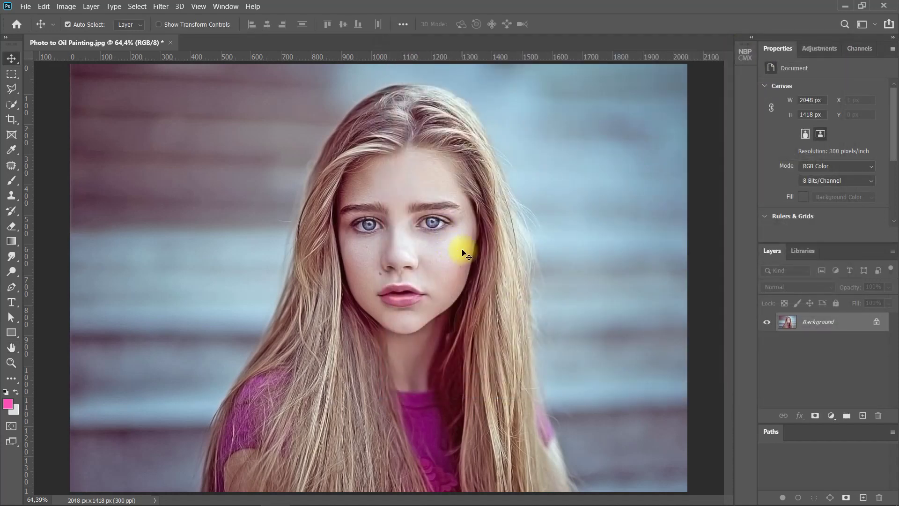
# Apply Smart Sharpen with amount 150%, radius 1,5 px, reduce noise 0% and Gaussian Blur removal, comparing the preview beforehand.
pyautogui.click(157, 7)
pyautogui.moveTo(217, 198)
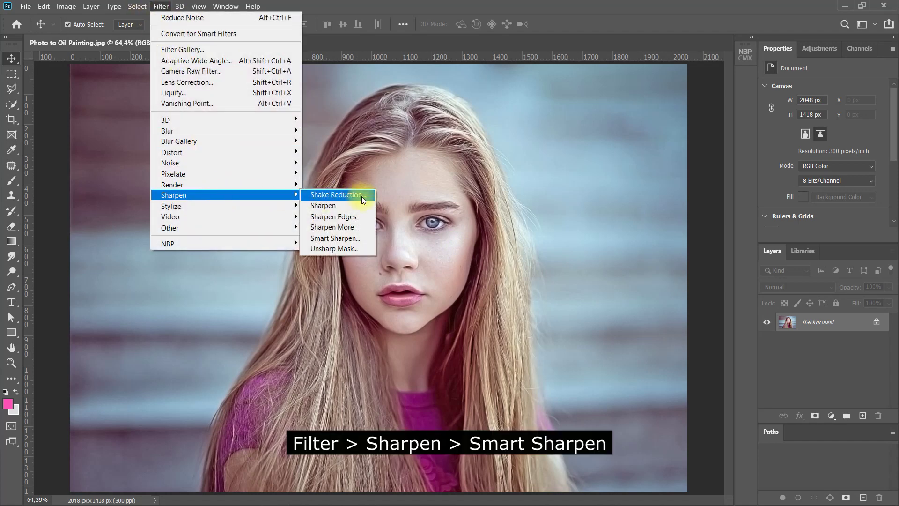
pyautogui.click(353, 234)
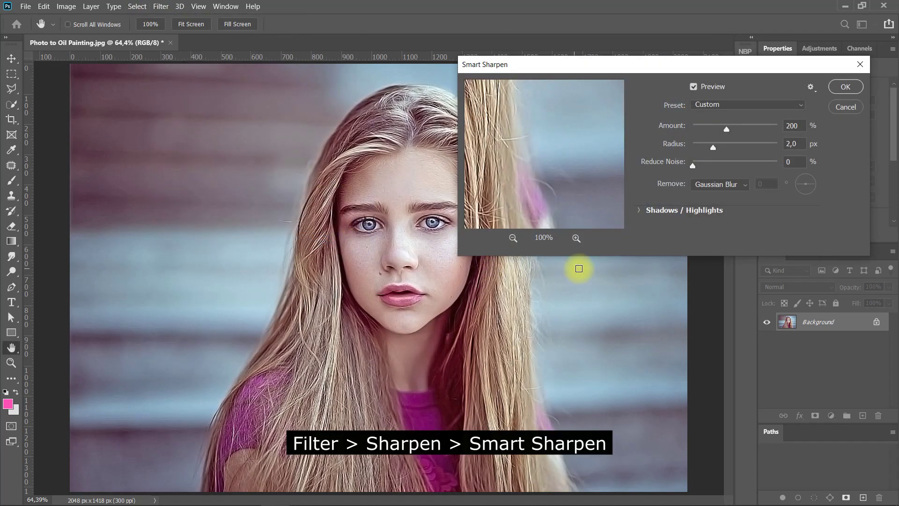
pyautogui.click(804, 127)
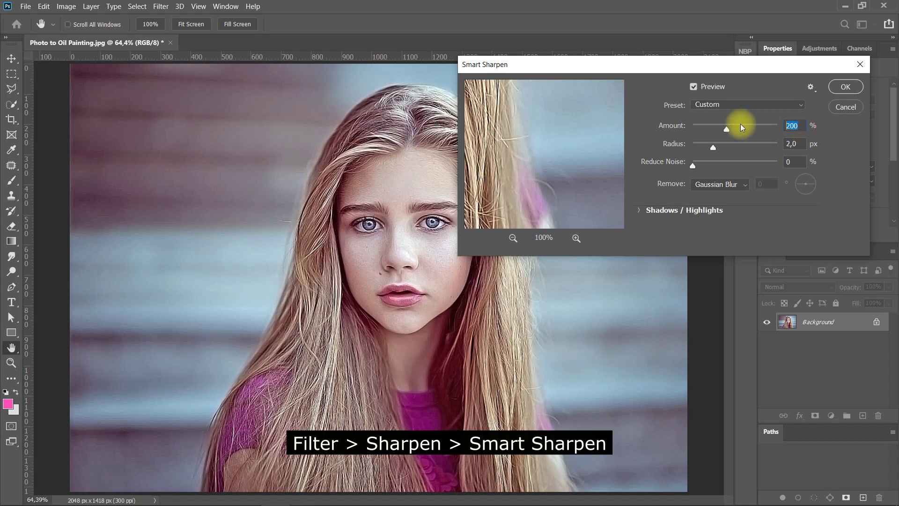
pyautogui.write('150')
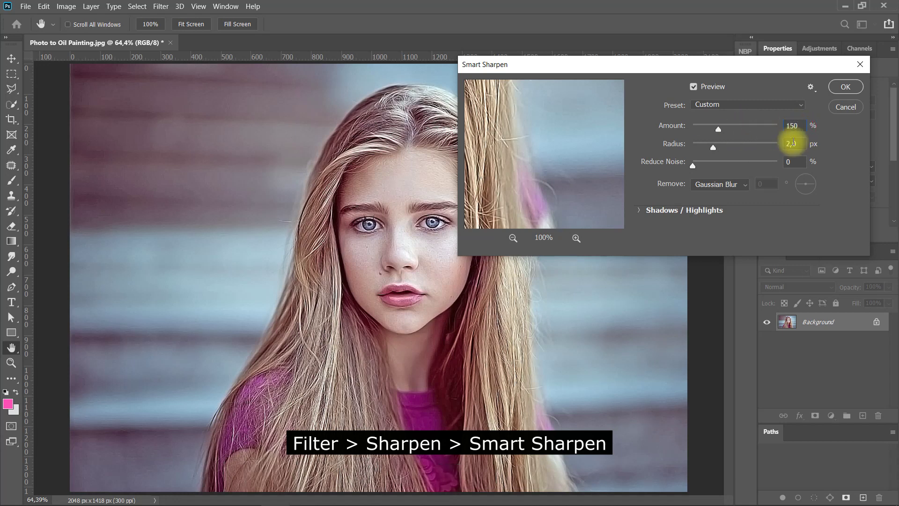
pyautogui.click(793, 143)
pyautogui.write('1,5')
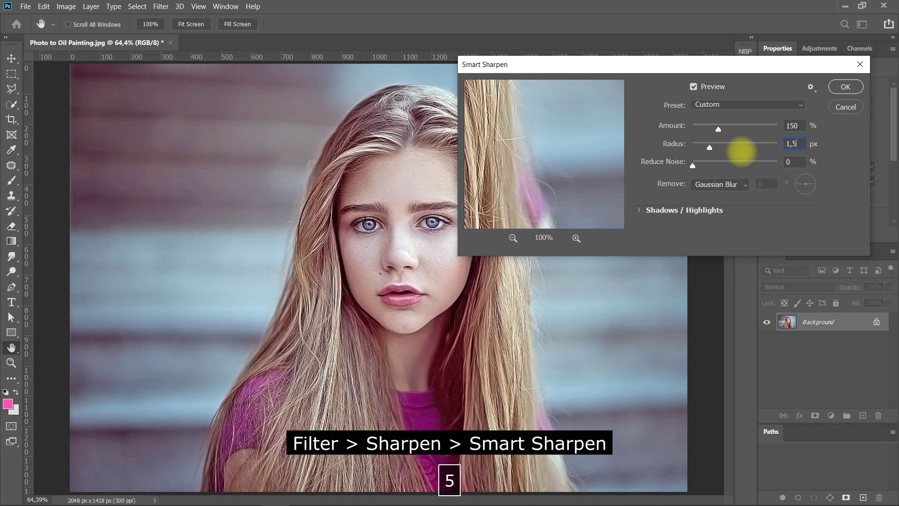
pyautogui.click(693, 86)
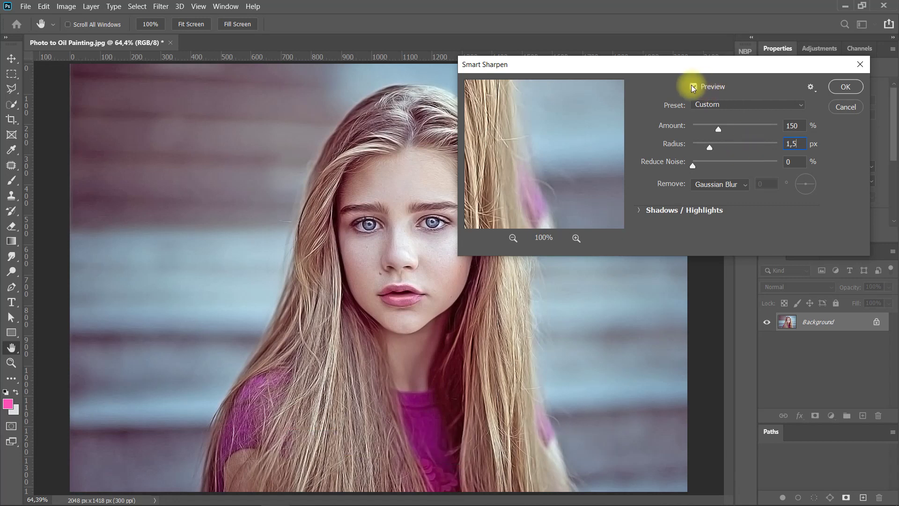
pyautogui.click(693, 87)
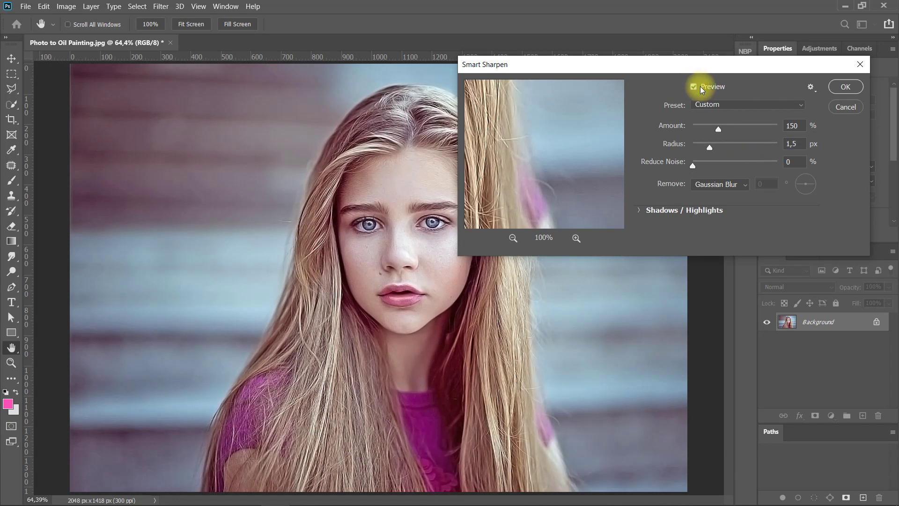
pyautogui.click(850, 89)
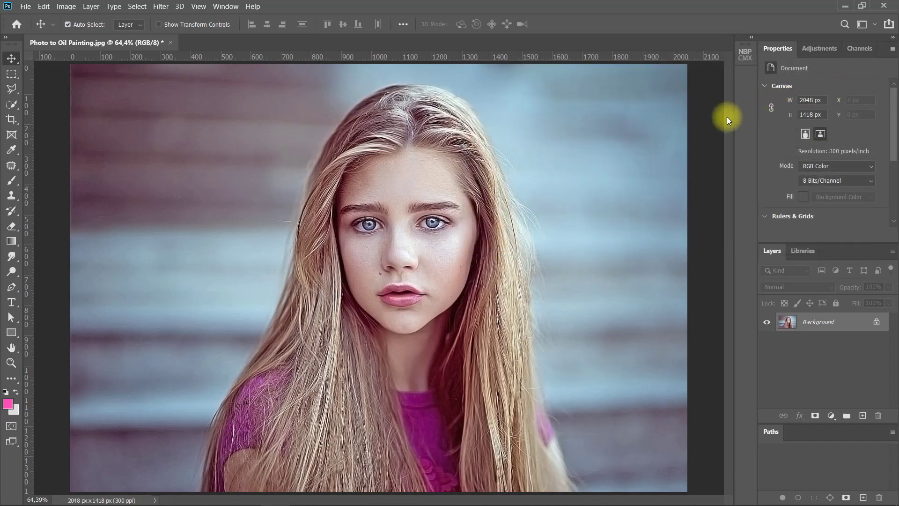
# Apply the Diffuse filter to the portrait in Anisotropic mode.
pyautogui.click(161, 6)
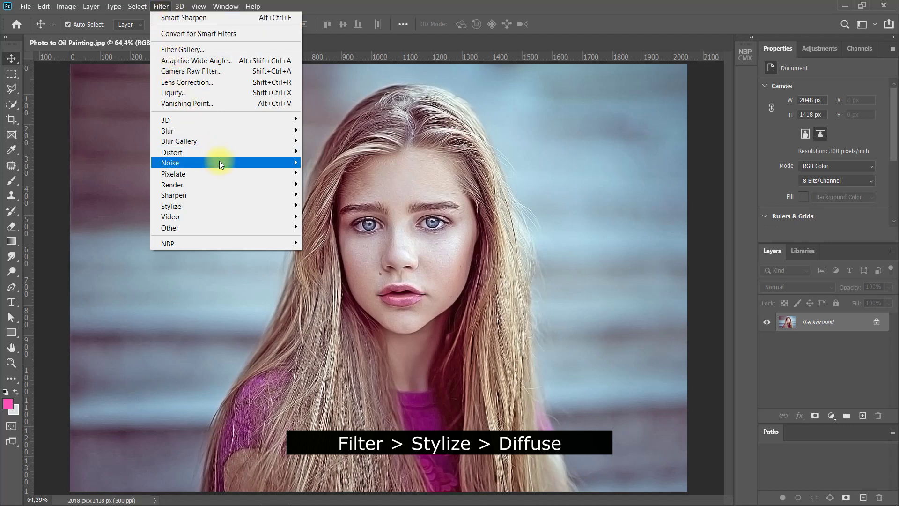
pyautogui.moveTo(266, 204)
pyautogui.click(346, 206)
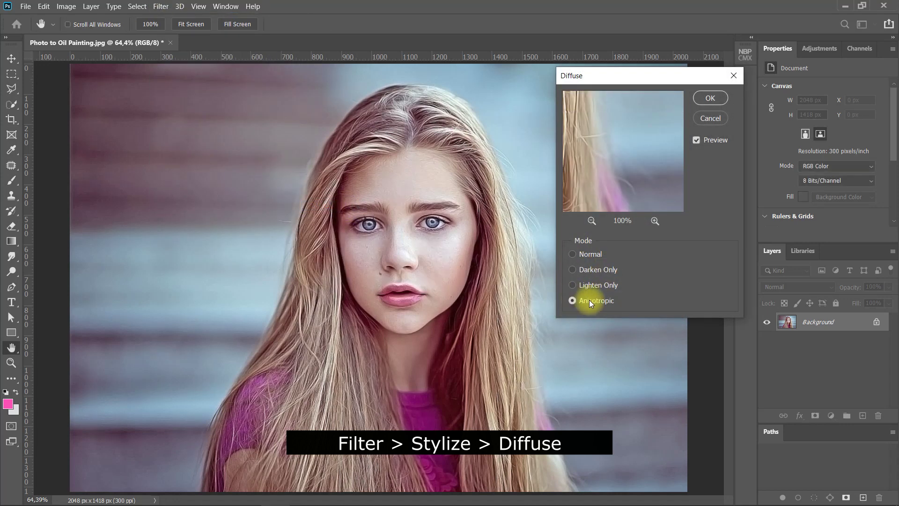
pyautogui.click(710, 98)
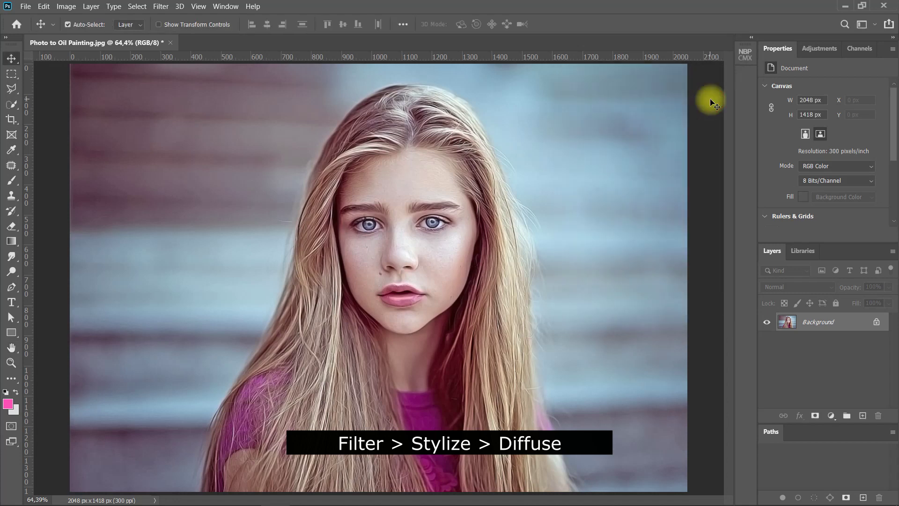
# Rotate the whole image 90° clockwise and reapply the Diffuse filter with the same settings.
pyautogui.click(76, 8)
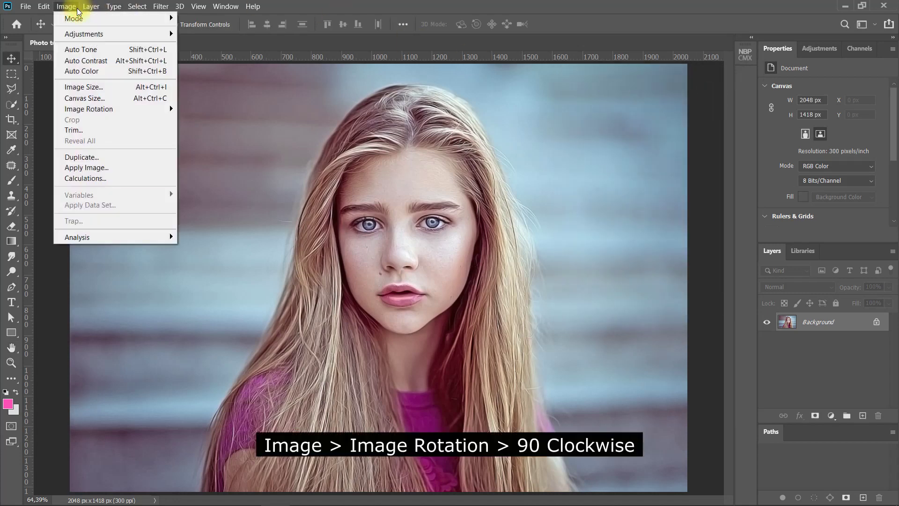
pyautogui.moveTo(114, 108)
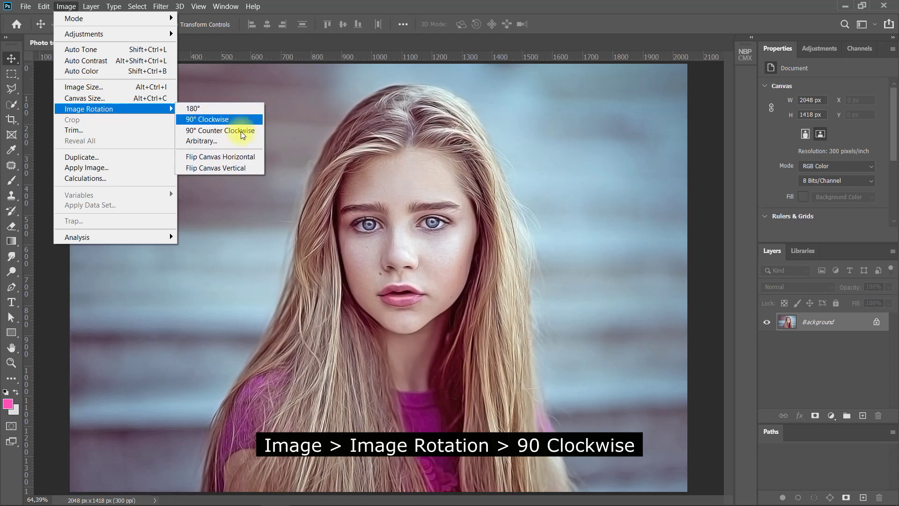
pyautogui.click(243, 119)
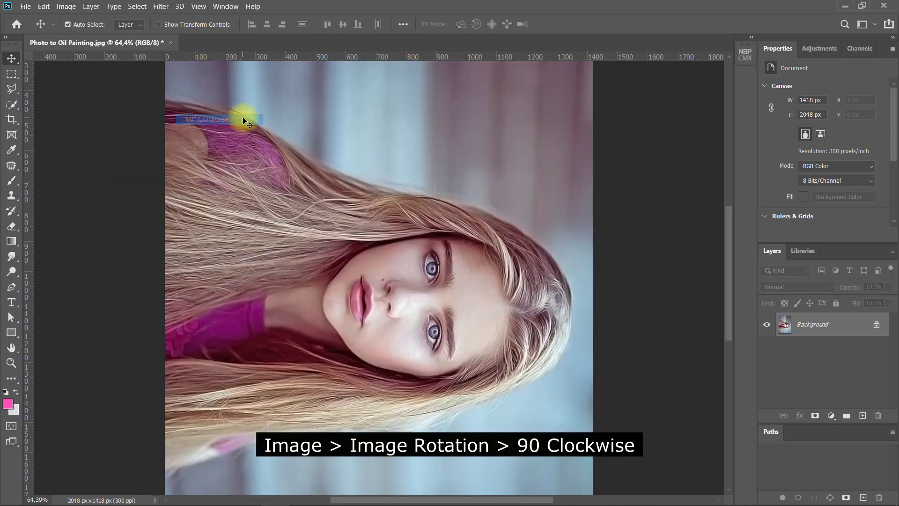
pyautogui.click(160, 6)
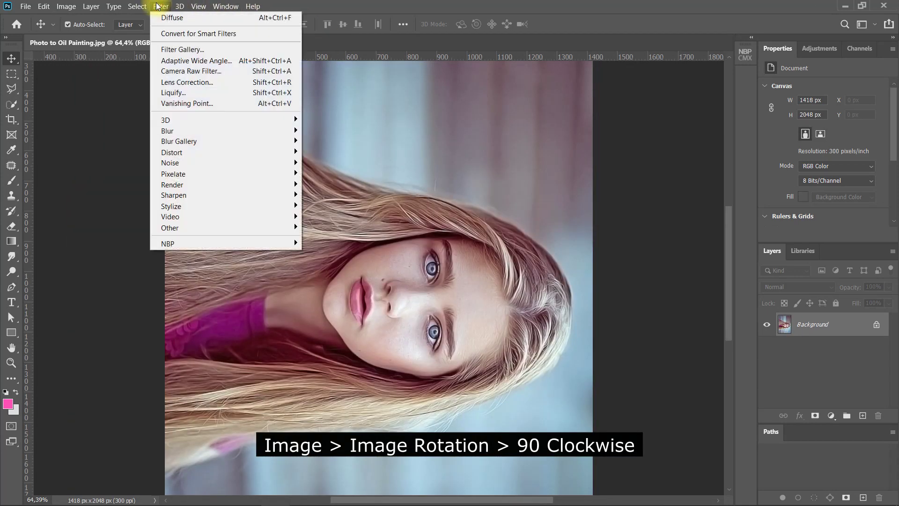
pyautogui.click(170, 16)
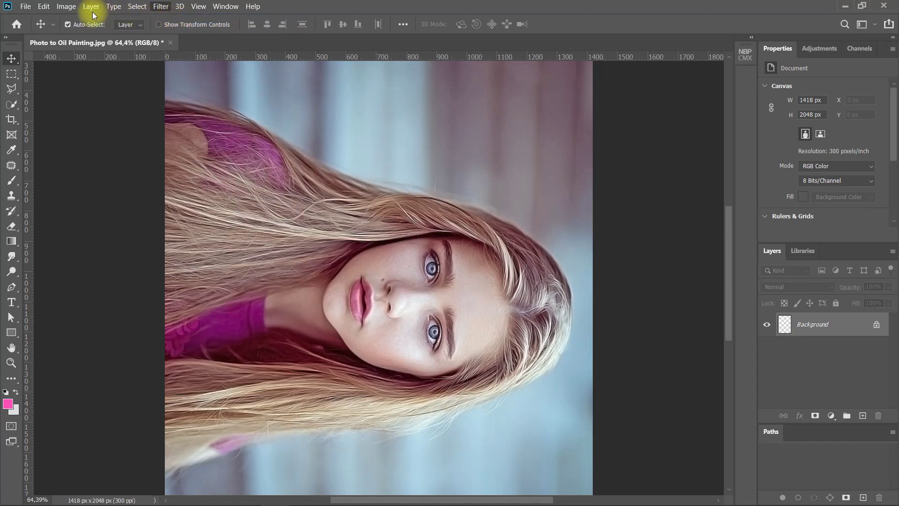
# Rotate the image another 90° clockwise so the portrait is upside down, and repeat the Diffuse filter.
pyautogui.click(66, 7)
pyautogui.moveTo(136, 110)
pyautogui.click(211, 120)
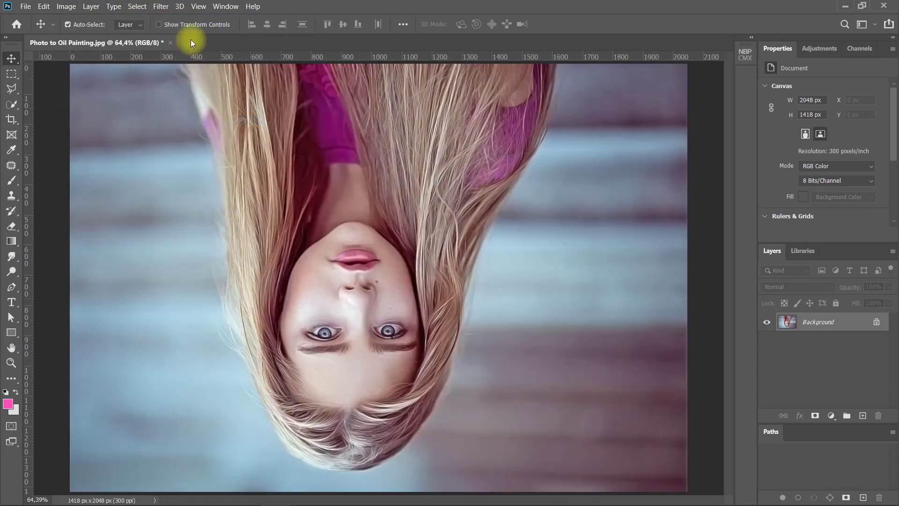
pyautogui.click(160, 6)
pyautogui.click(170, 17)
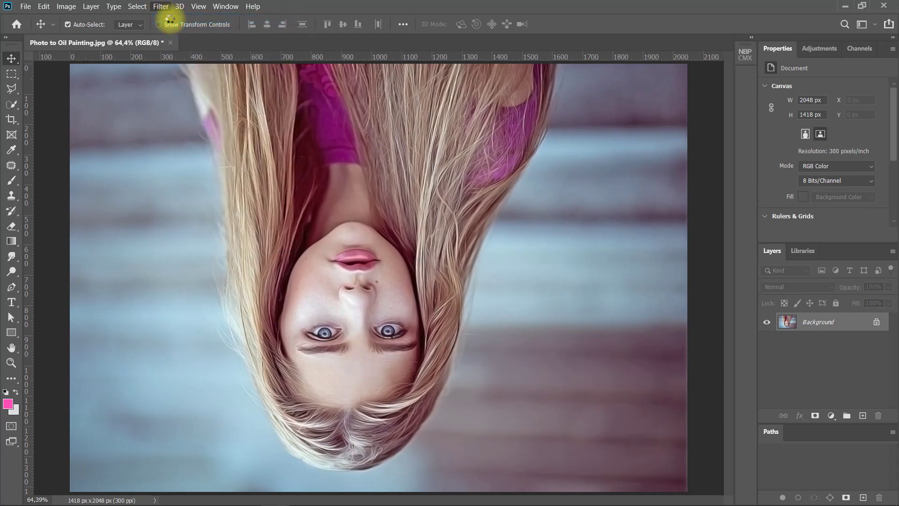
# Rotate the upside-down image 90° clockwise and run the Diffuse filter on it again.
pyautogui.click(66, 7)
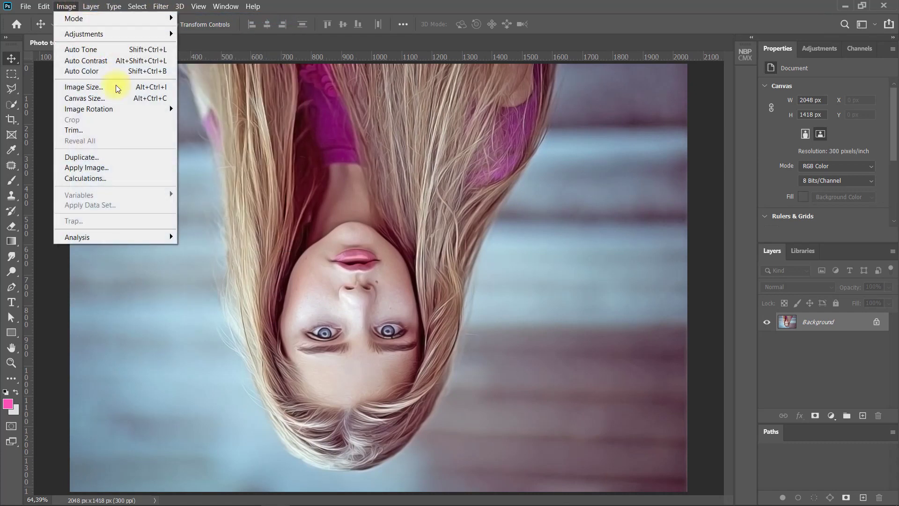
pyautogui.moveTo(140, 109)
pyautogui.click(229, 120)
pyautogui.click(160, 6)
pyautogui.click(176, 22)
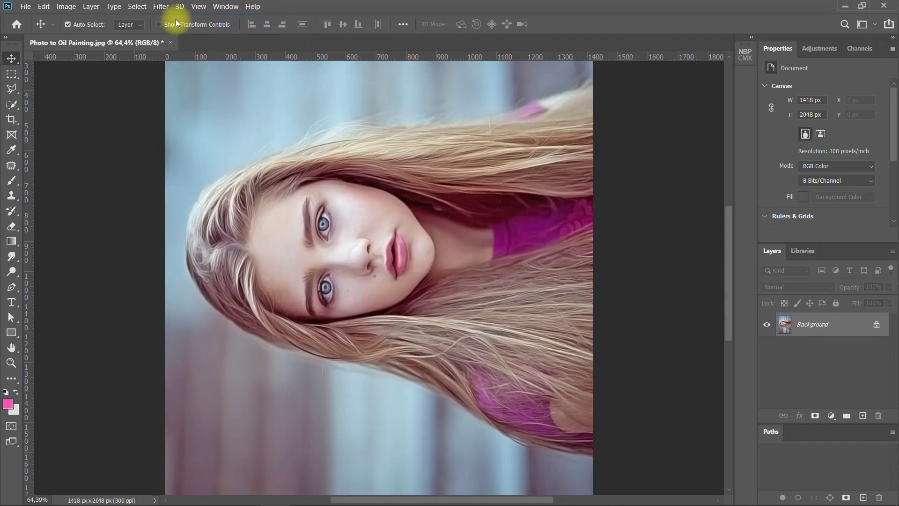
# Rotate the image a final 90° clockwise back to upright and reapply the Diffuse filter.
pyautogui.click(66, 6)
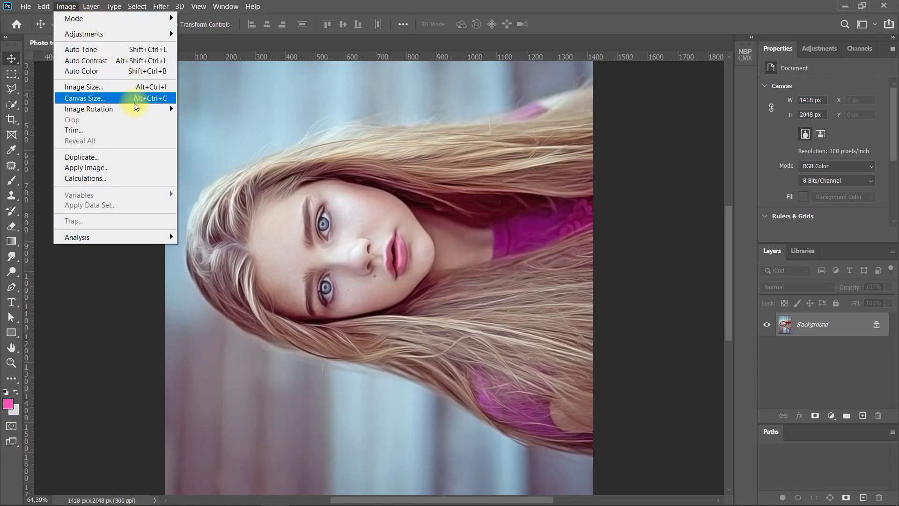
pyautogui.moveTo(129, 109)
pyautogui.click(211, 119)
pyautogui.click(199, 7)
pyautogui.click(160, 6)
pyautogui.click(165, 17)
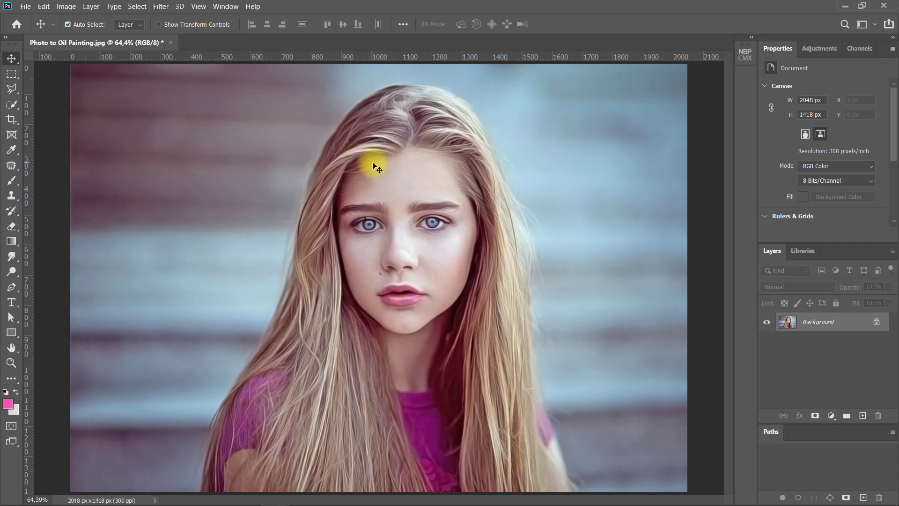
# Apply Smart Sharpen to the portrait with an amount of 200%, a radius of 2 px and 0% noise reduction.
pyautogui.click(164, 7)
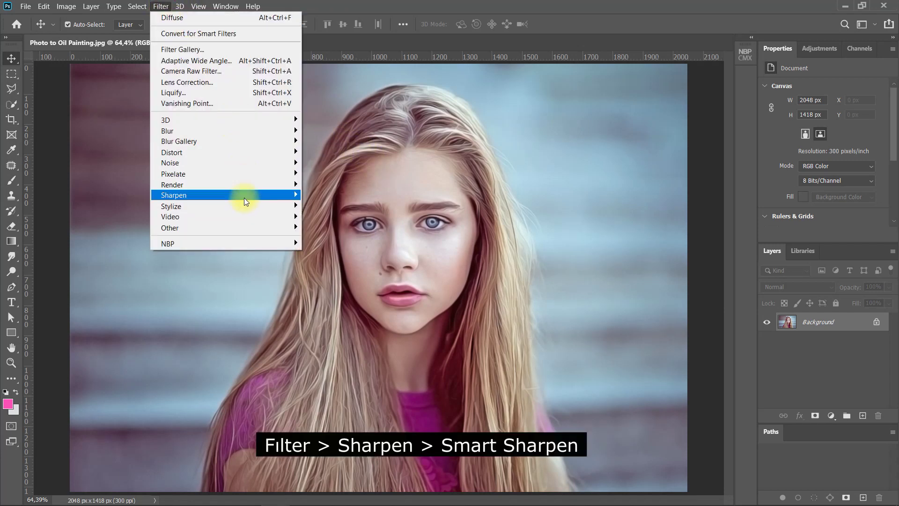
pyautogui.moveTo(254, 195)
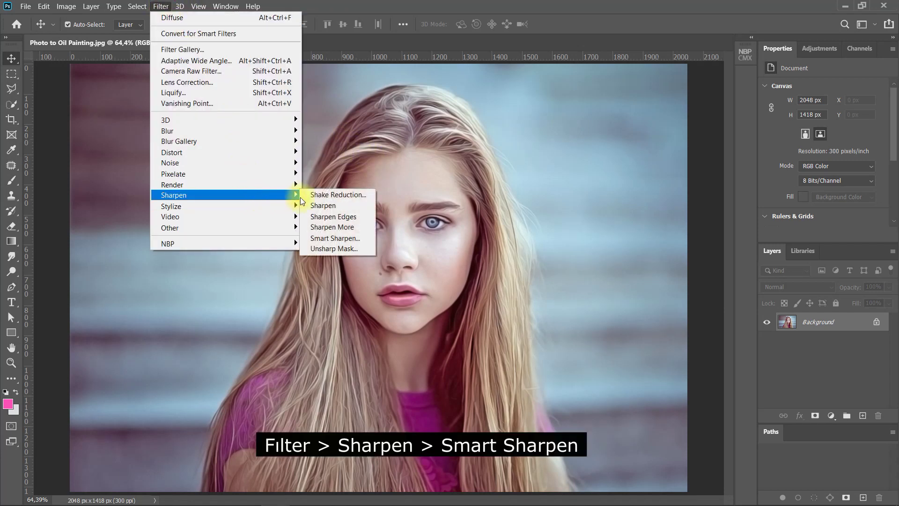
pyautogui.click(353, 238)
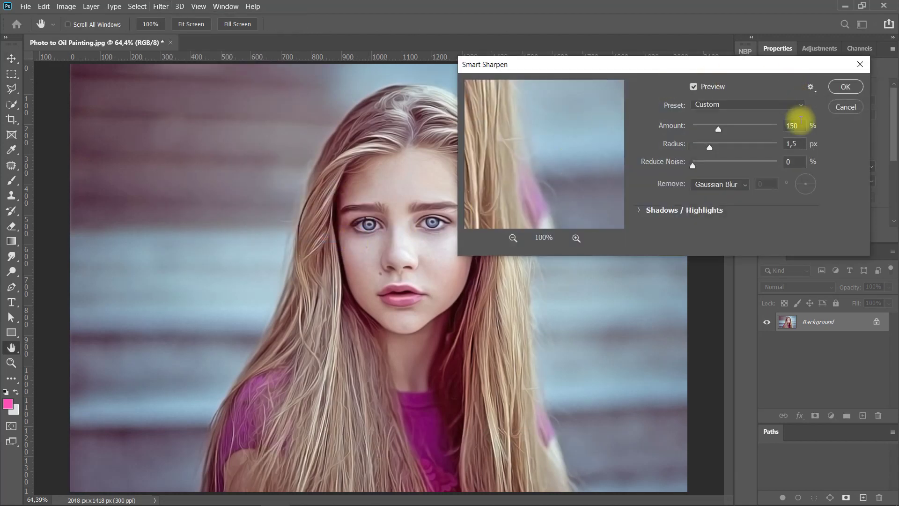
pyautogui.moveTo(801, 126); pyautogui.dragTo(744, 125)
pyautogui.write('200')
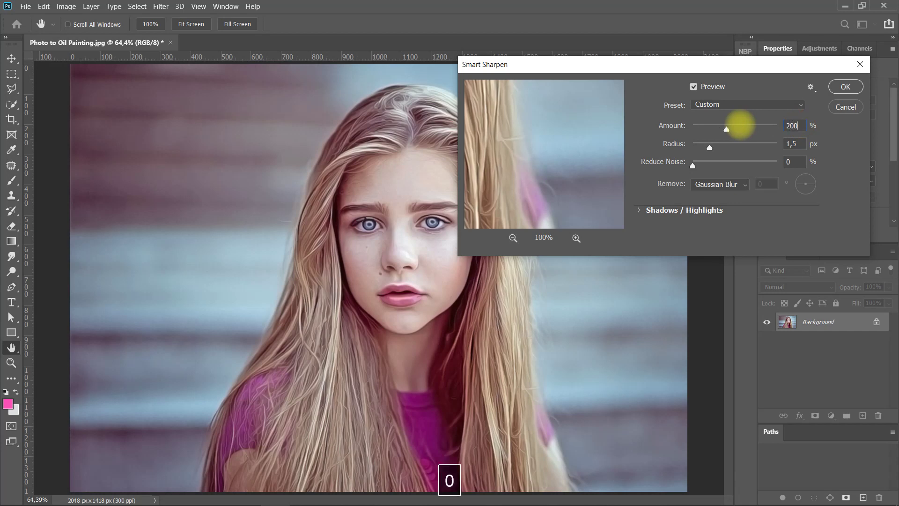
pyautogui.press('Tab')
pyautogui.write('2')
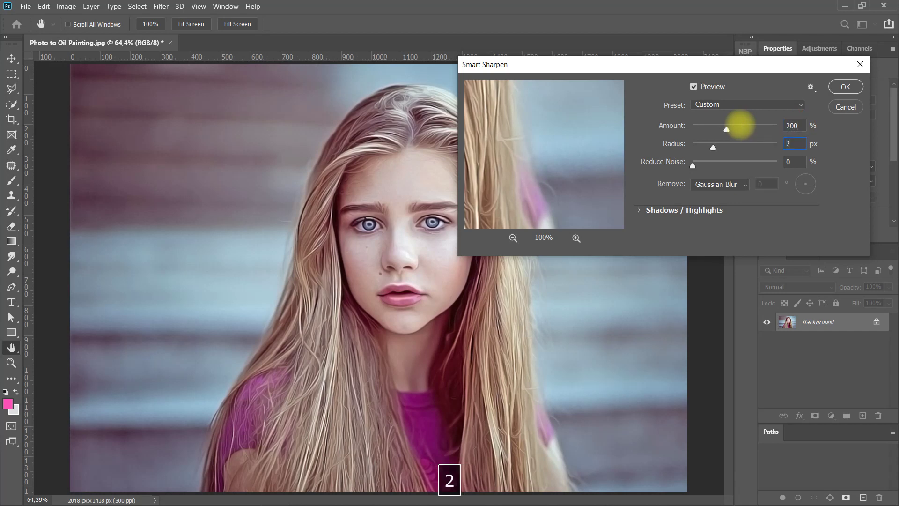
pyautogui.click(803, 126)
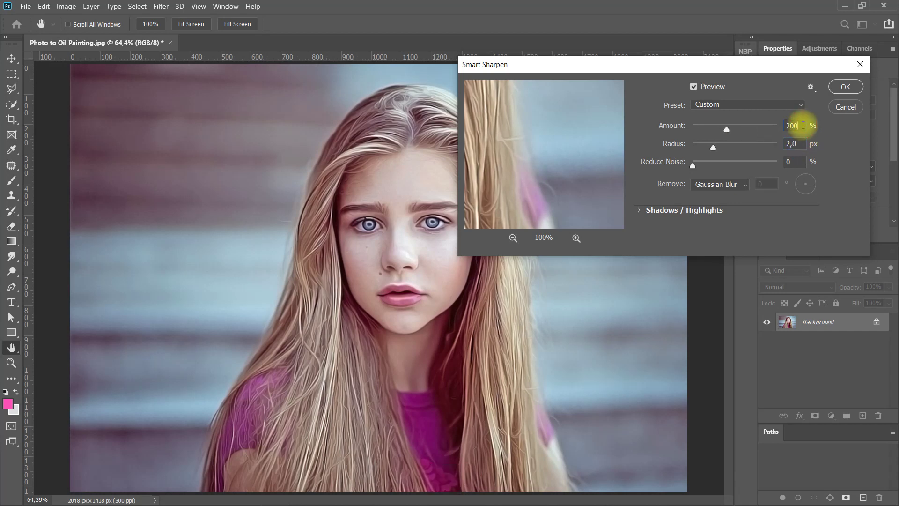
pyautogui.click(797, 166)
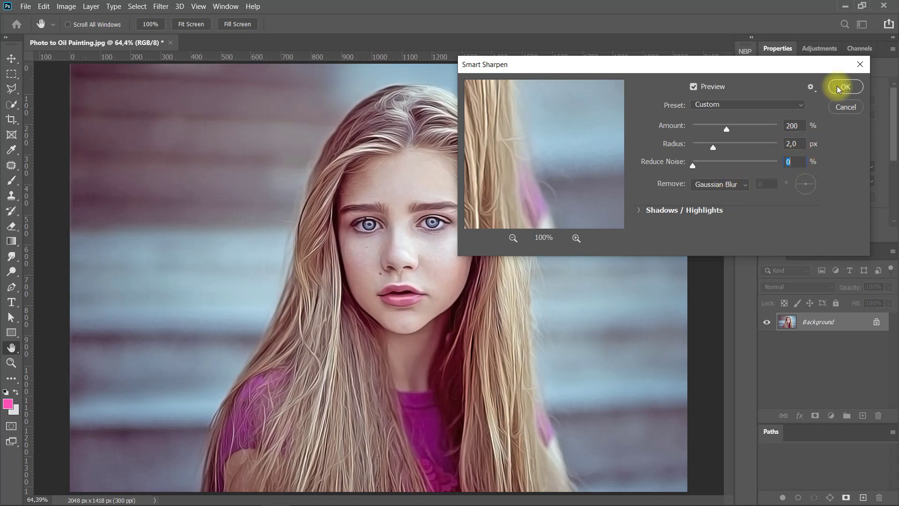
pyautogui.click(846, 87)
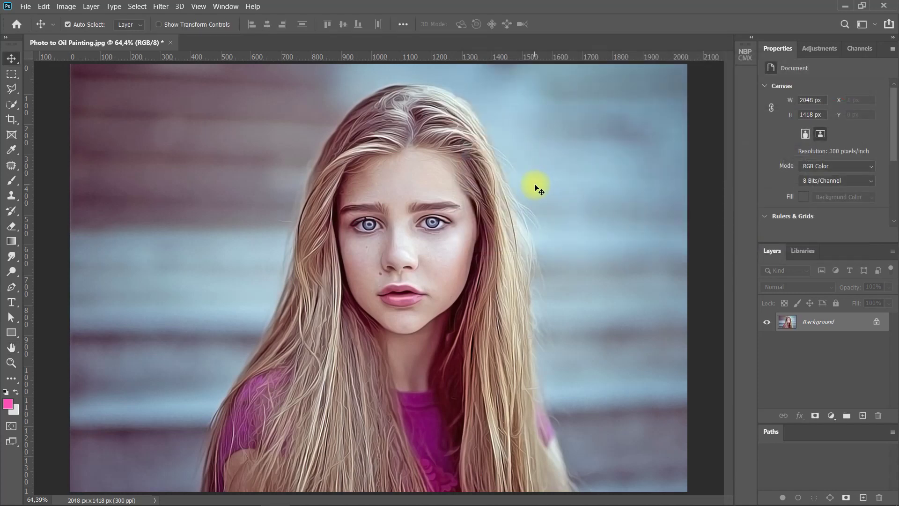
# Smooth the portrait with a Surface Blur using a radius of 20 pixels and a threshold of 15 levels.
pyautogui.click(161, 6)
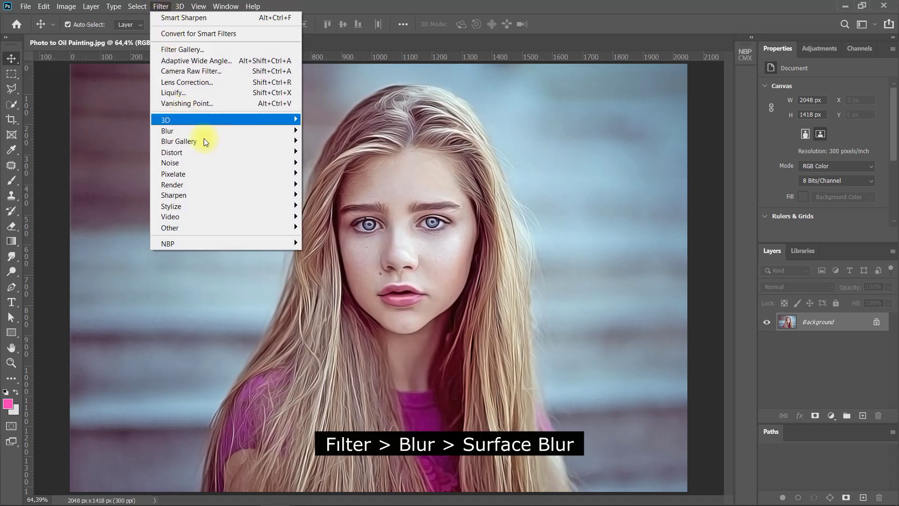
pyautogui.moveTo(295, 132)
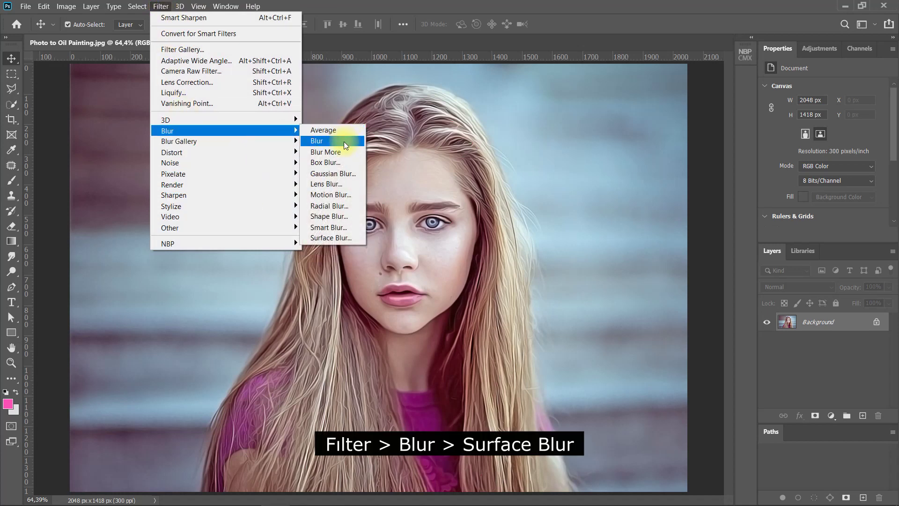
pyautogui.click(335, 237)
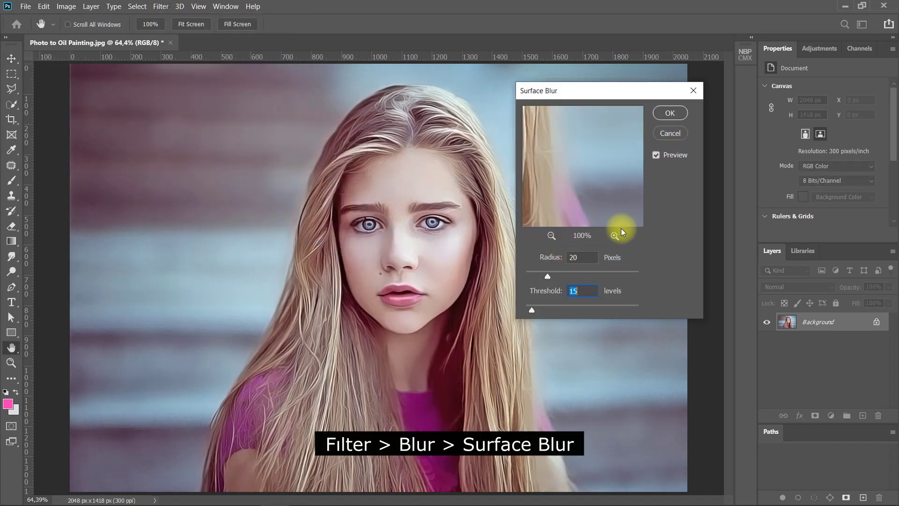
pyautogui.click(586, 257)
pyautogui.click(588, 290)
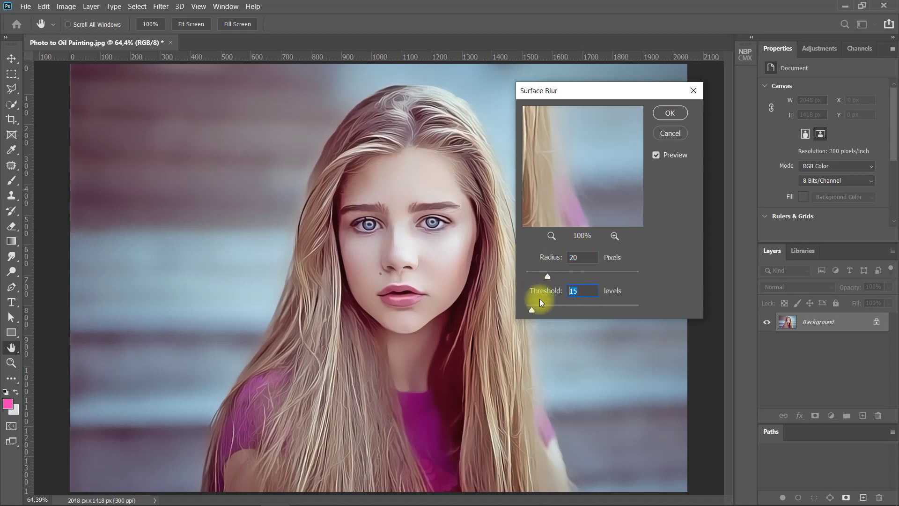
pyautogui.click(656, 155)
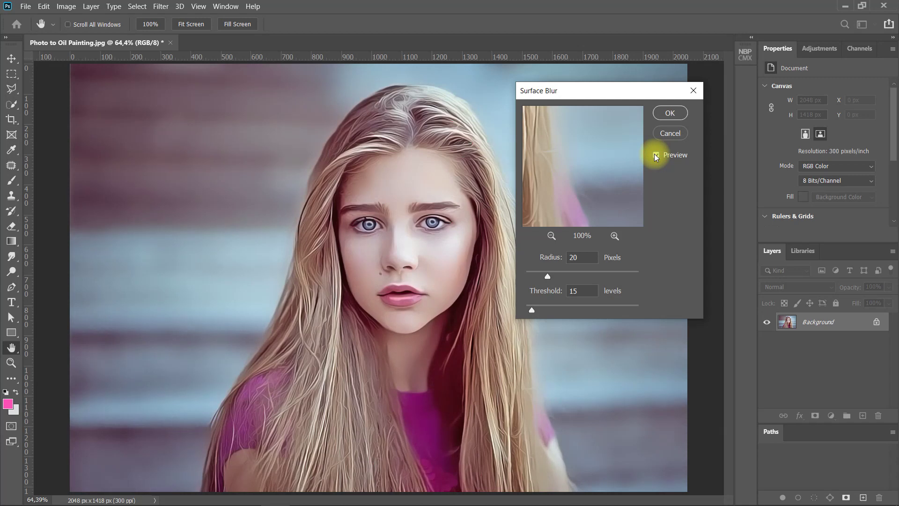
pyautogui.click(671, 113)
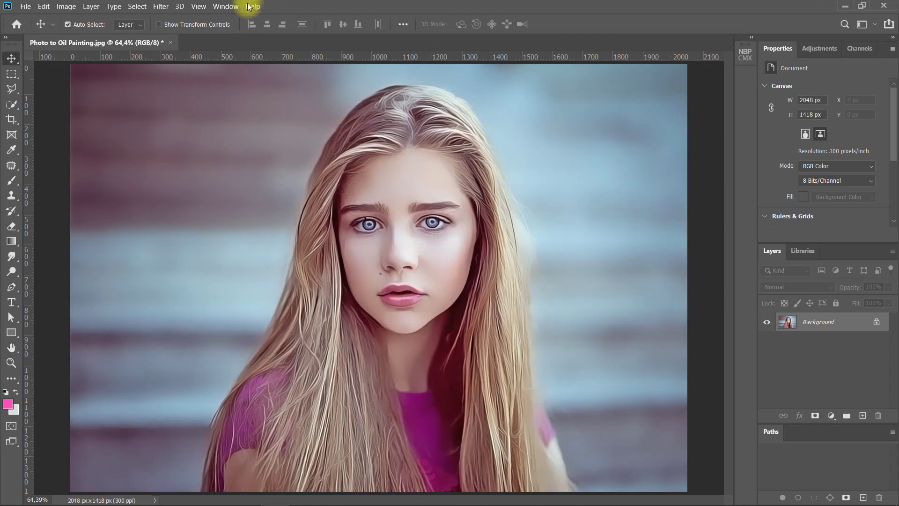
# Run the Surface Blur filter on the portrait once more with the same settings.
pyautogui.click(161, 6)
pyautogui.moveTo(179, 6)
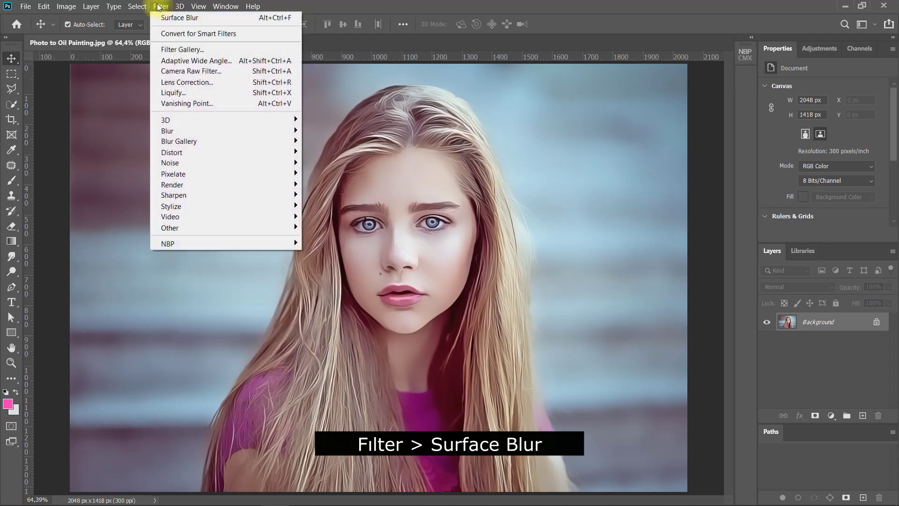
pyautogui.click(162, 8)
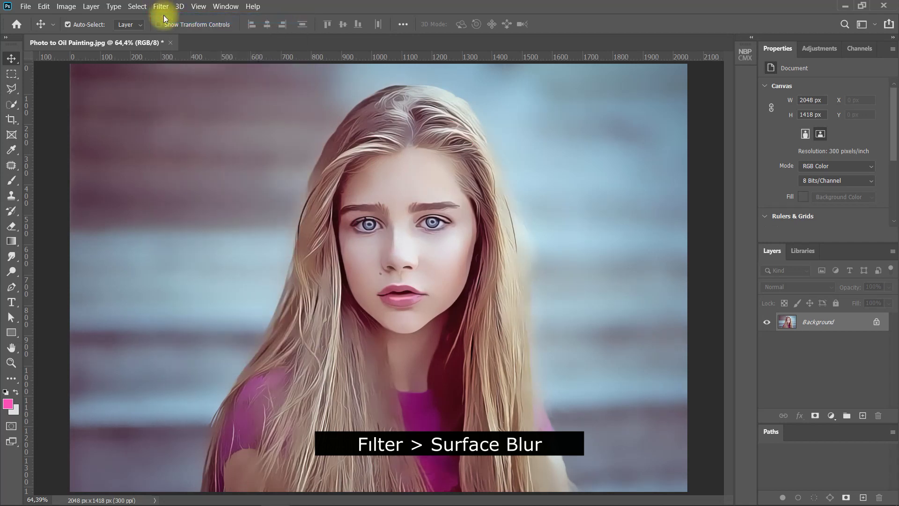
# Add a Levels adjustment layer and set its RGB input levels to 19, 0,95 and 240.
pyautogui.click(832, 417)
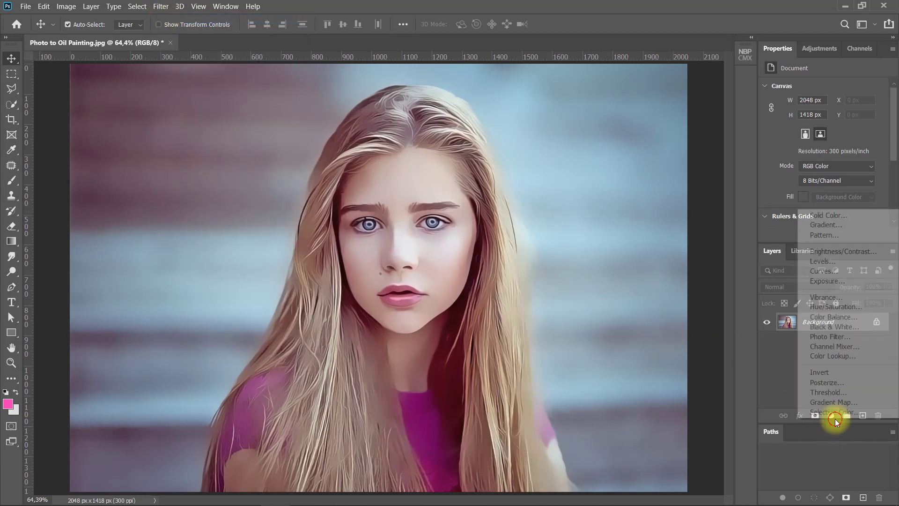
pyautogui.click(831, 261)
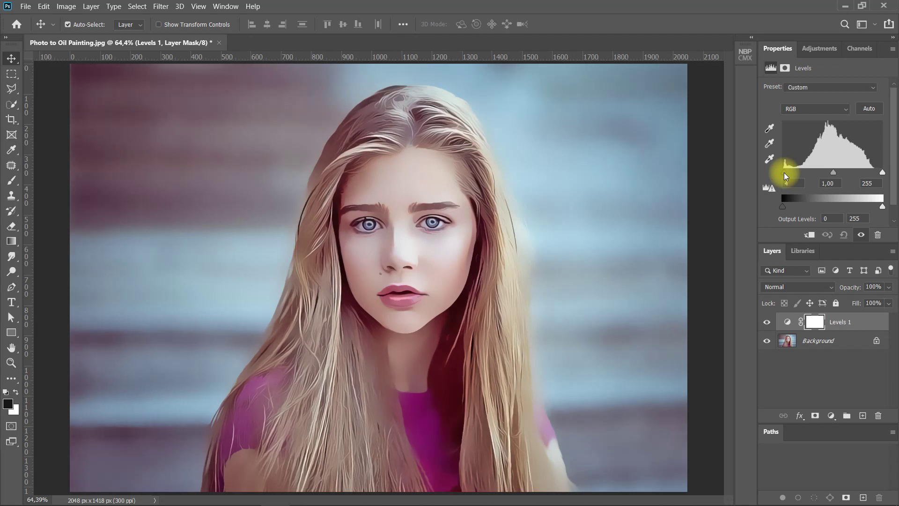
pyautogui.moveTo(790, 177); pyautogui.dragTo(793, 177)
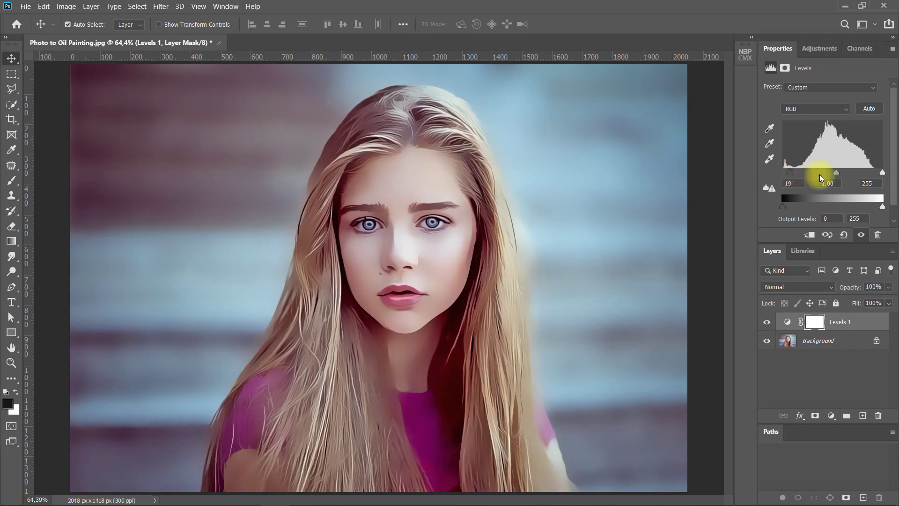
pyautogui.moveTo(836, 173); pyautogui.dragTo(842, 175)
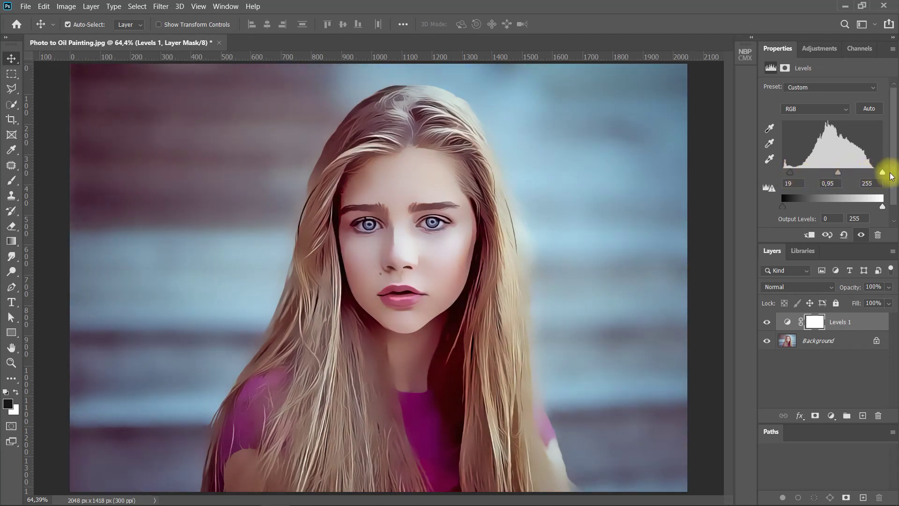
pyautogui.moveTo(883, 175); pyautogui.dragTo(877, 176)
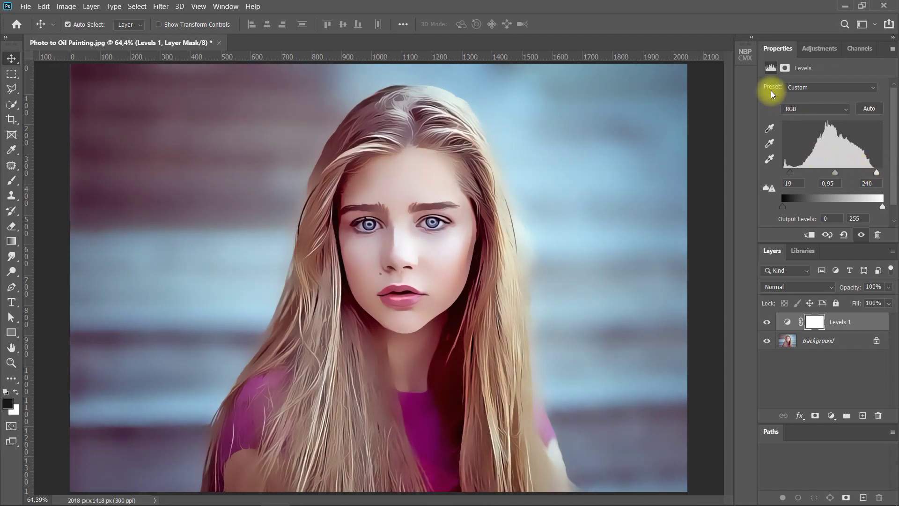
# In the Levels adjustment, set the Red channel's input levels to 13, 0,91 and 249.
pyautogui.click(802, 111)
pyautogui.click(796, 128)
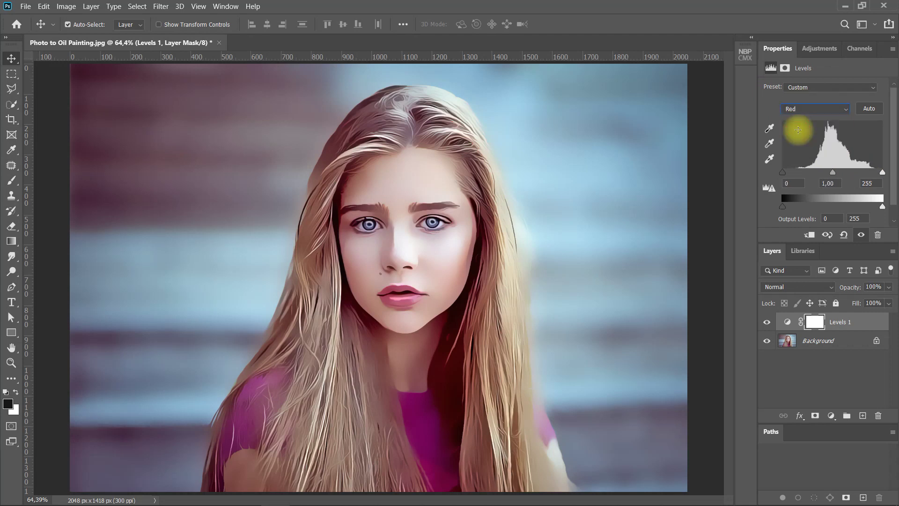
pyautogui.moveTo(782, 172); pyautogui.dragTo(789, 173)
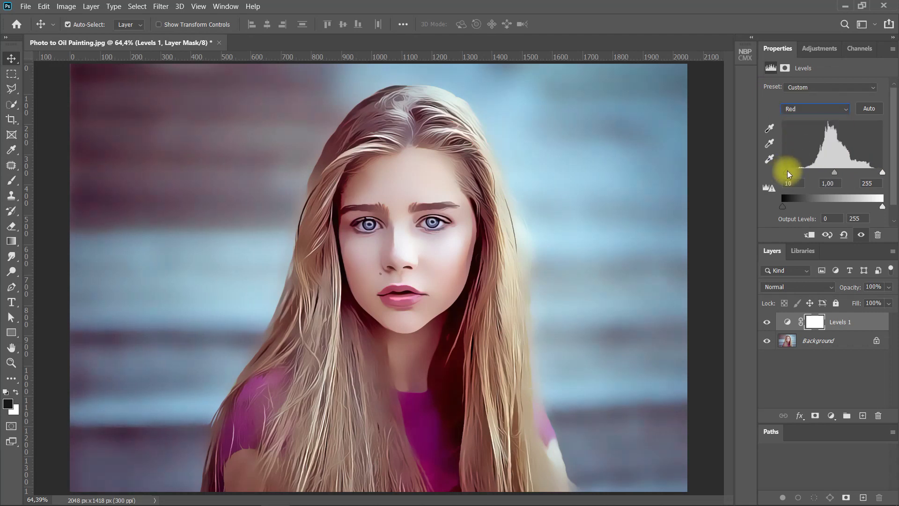
pyautogui.moveTo(789, 171); pyautogui.dragTo(787, 172)
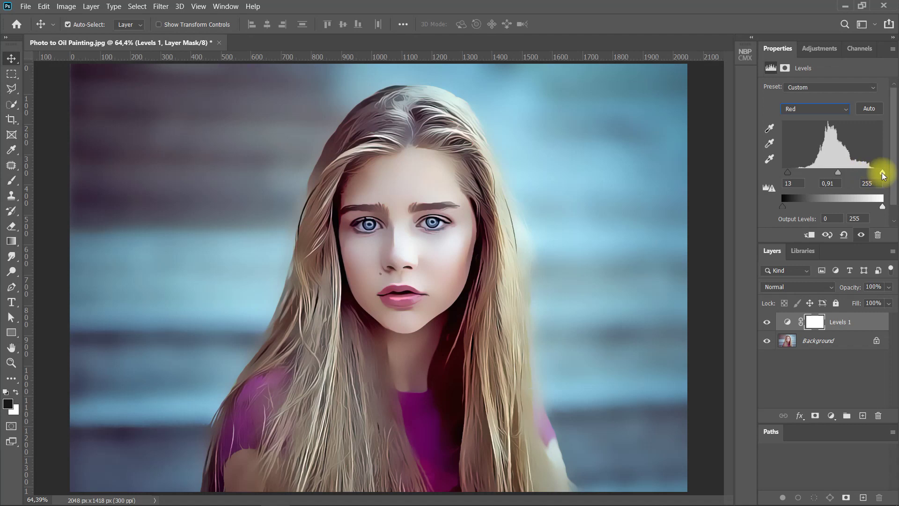
pyautogui.moveTo(883, 175); pyautogui.dragTo(877, 175)
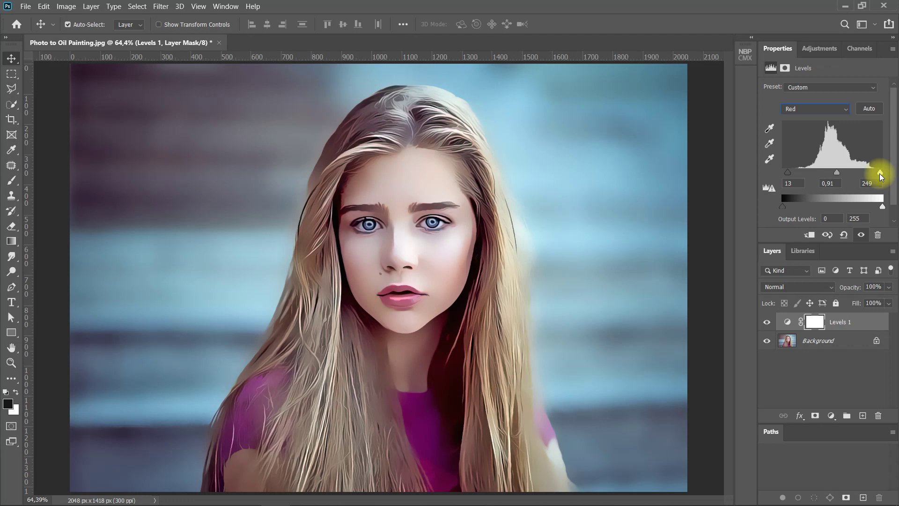
# Set the Green channel's Levels shadow input to 13 and midtone to 0,91.
pyautogui.click(824, 109)
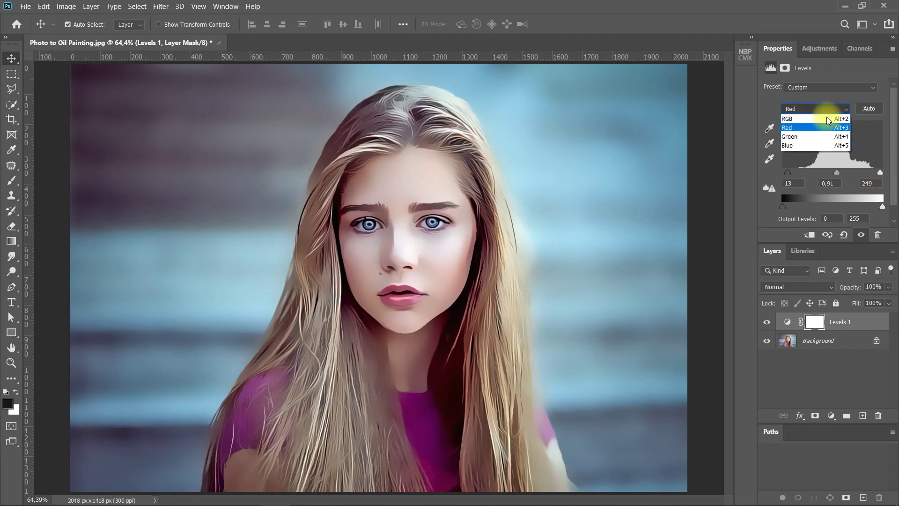
pyautogui.click(818, 141)
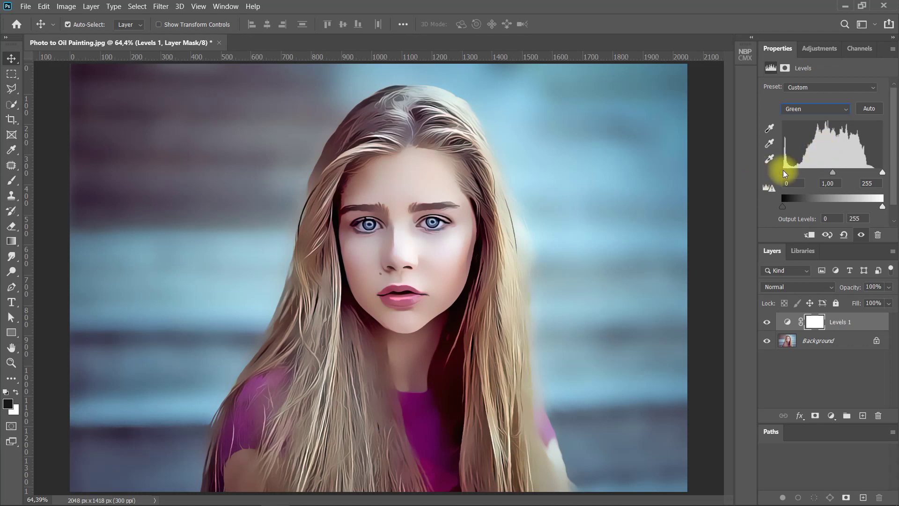
pyautogui.moveTo(786, 174); pyautogui.dragTo(788, 176)
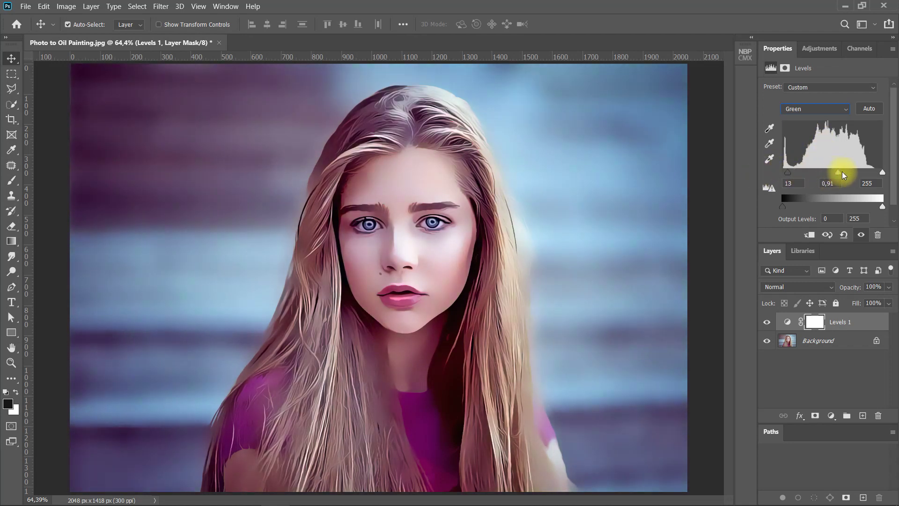
pyautogui.click(870, 183)
# Set the Blue channel's Levels inputs to 7 for shadows, 1,05 for midtones and 240 for highlights.
pyautogui.click(800, 112)
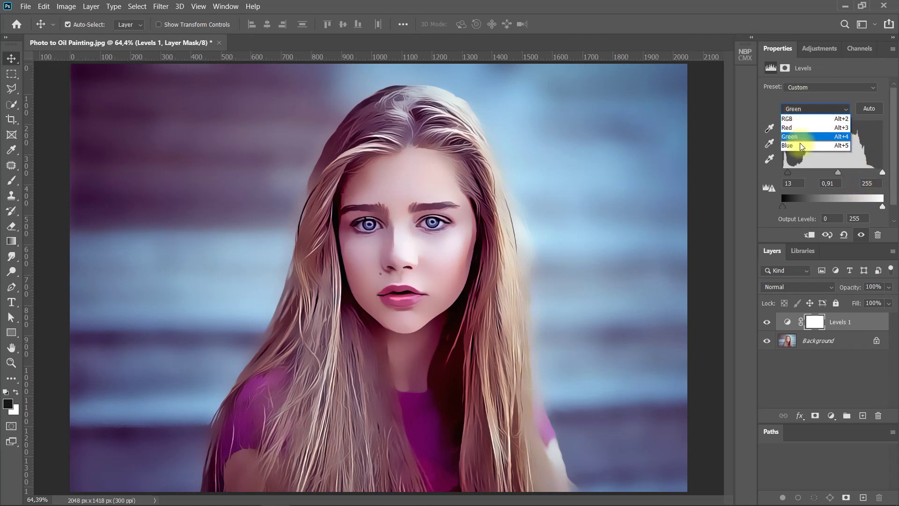
pyautogui.click(800, 145)
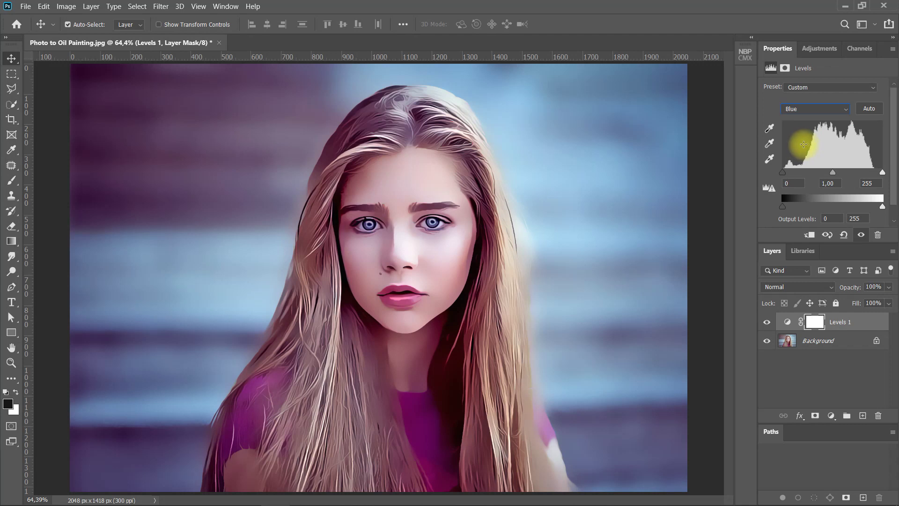
pyautogui.moveTo(783, 171); pyautogui.dragTo(785, 171)
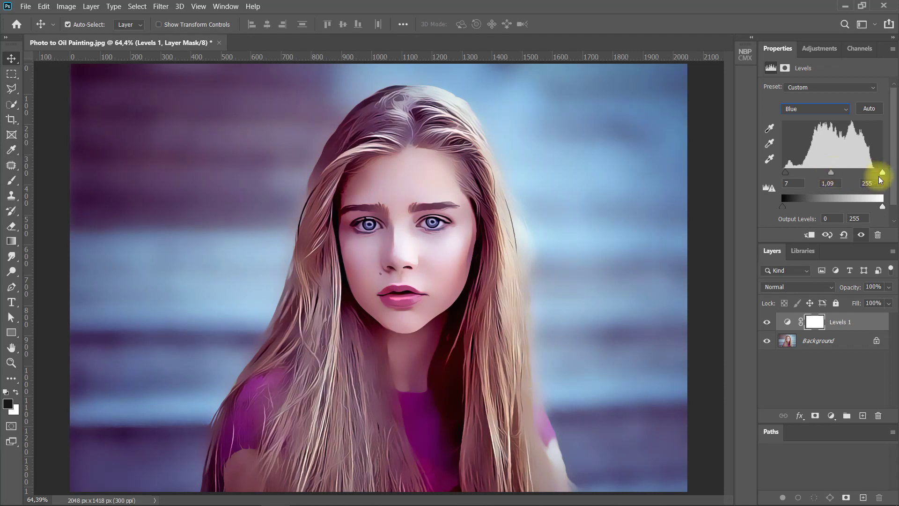
pyautogui.moveTo(830, 177); pyautogui.dragTo(834, 175)
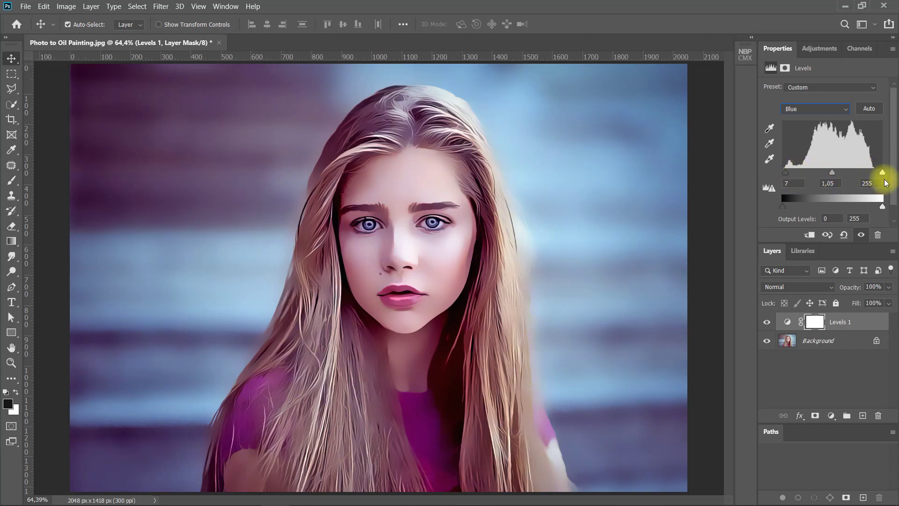
pyautogui.moveTo(883, 174); pyautogui.dragTo(880, 174)
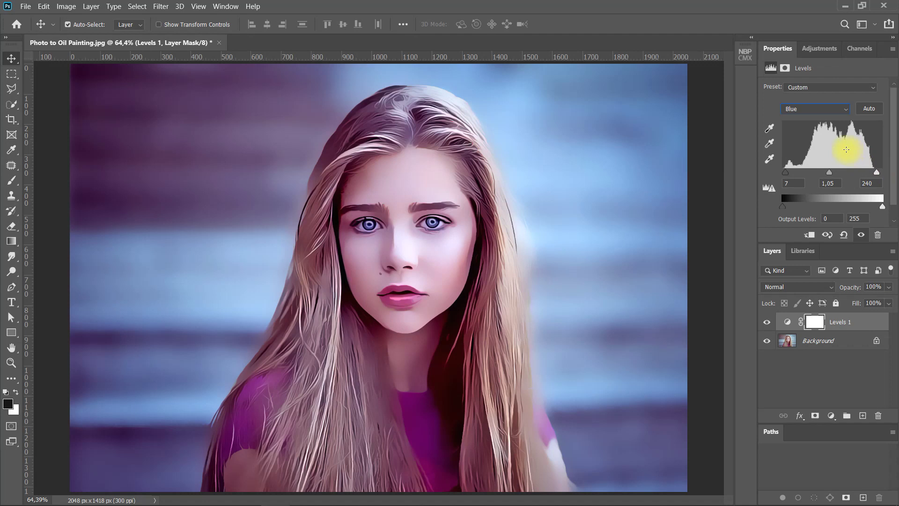
# Readjust the Red channel's input levels in the Levels adjustment to 10, 0,76 and 233.
pyautogui.click(818, 110)
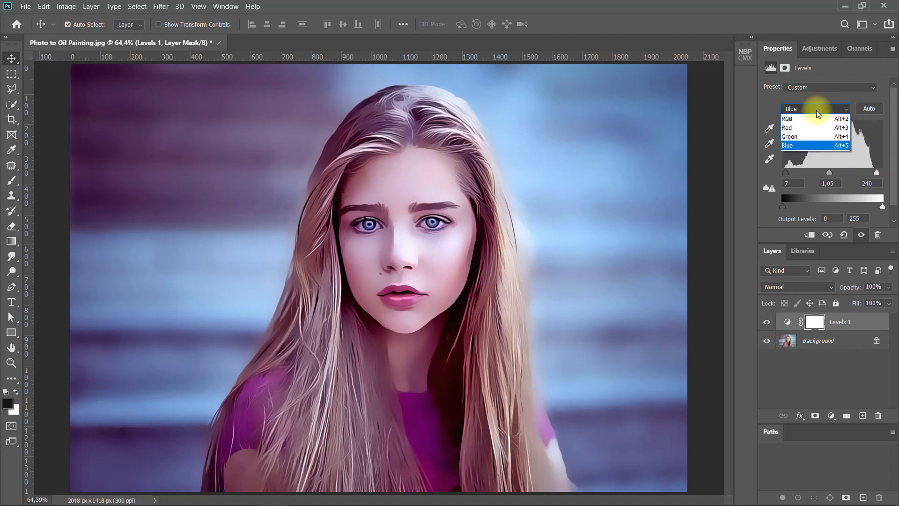
pyautogui.click(806, 124)
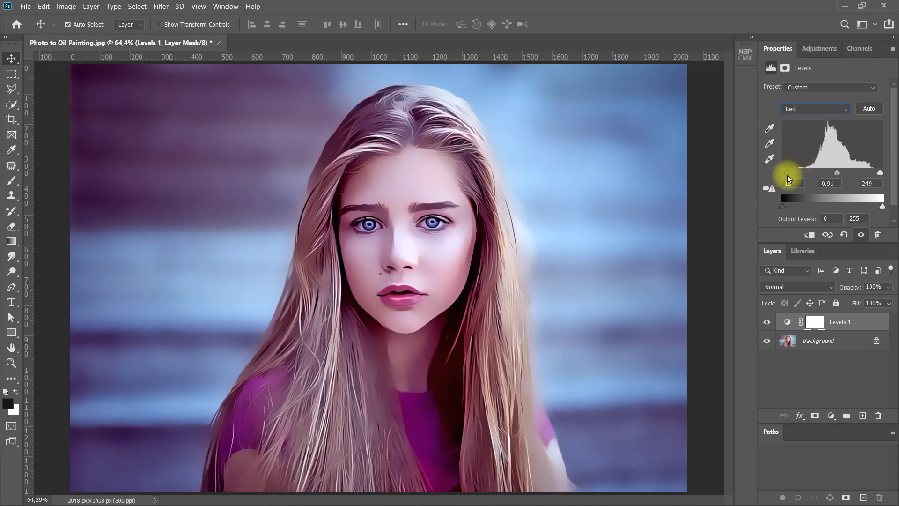
pyautogui.moveTo(788, 173); pyautogui.dragTo(842, 174)
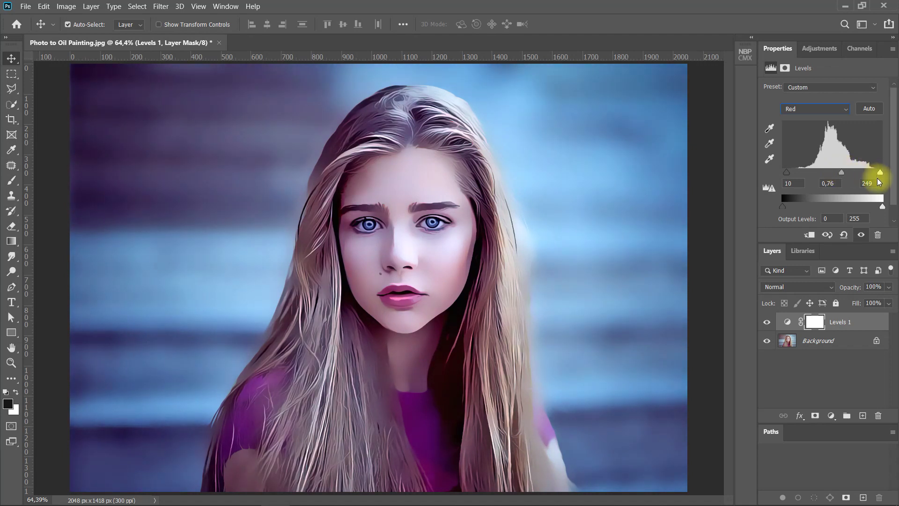
pyautogui.moveTo(879, 172); pyautogui.dragTo(875, 177)
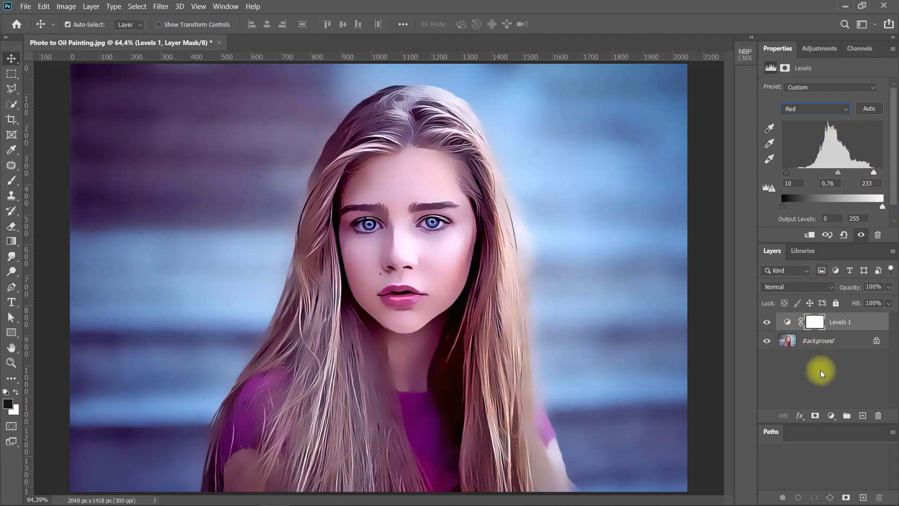
# Add a Brightness/Contrast adjustment layer above Levels 1 with brightness 10 and contrast -10.
pyautogui.click(832, 415)
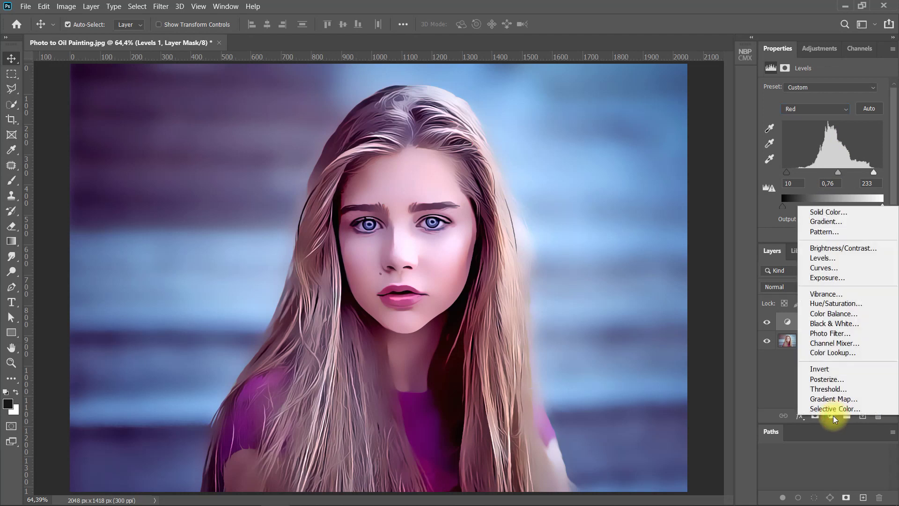
pyautogui.click(855, 249)
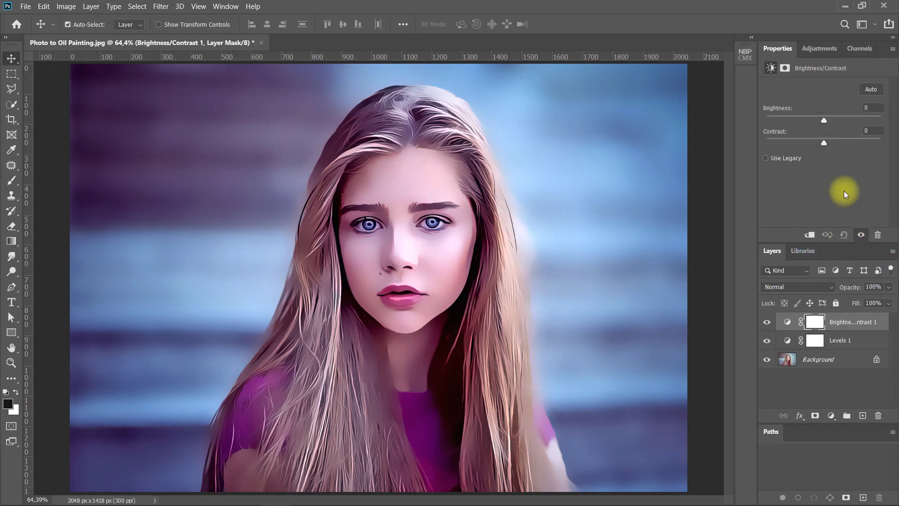
pyautogui.click(874, 106)
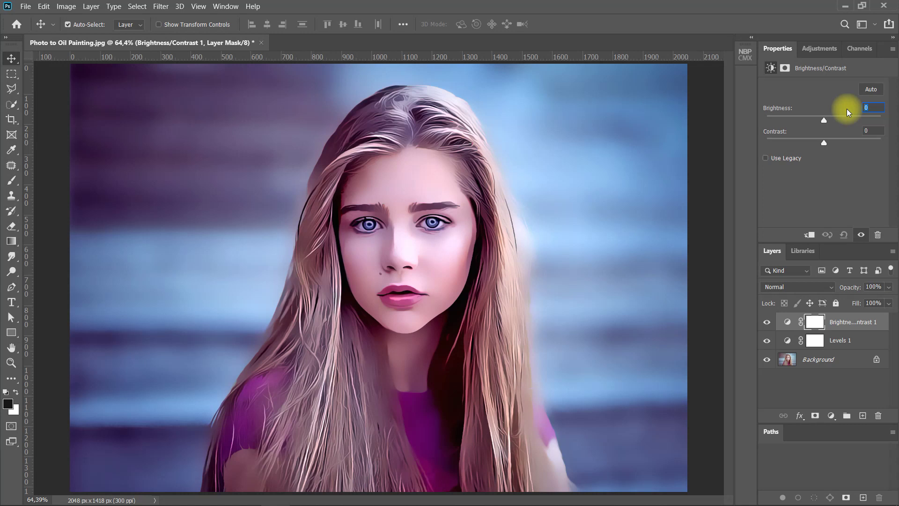
pyautogui.write('10')
pyautogui.press('Tab')
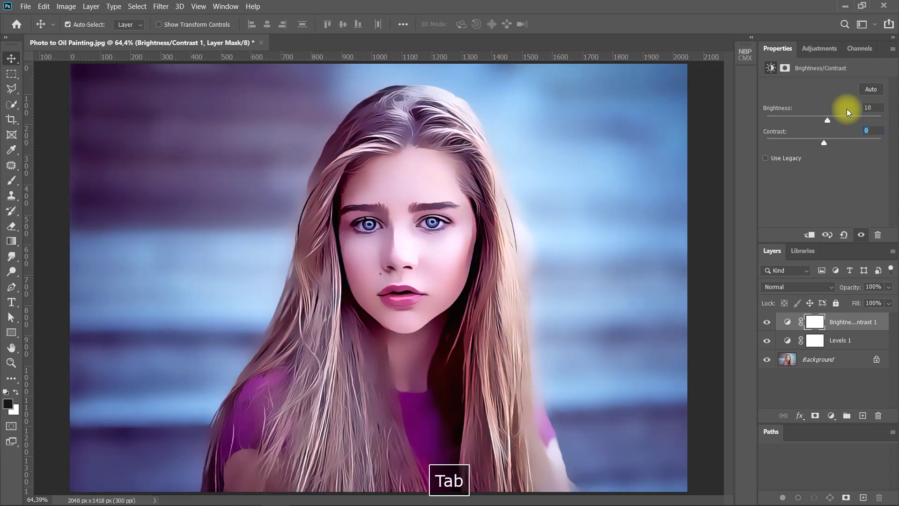
pyautogui.write('-10')
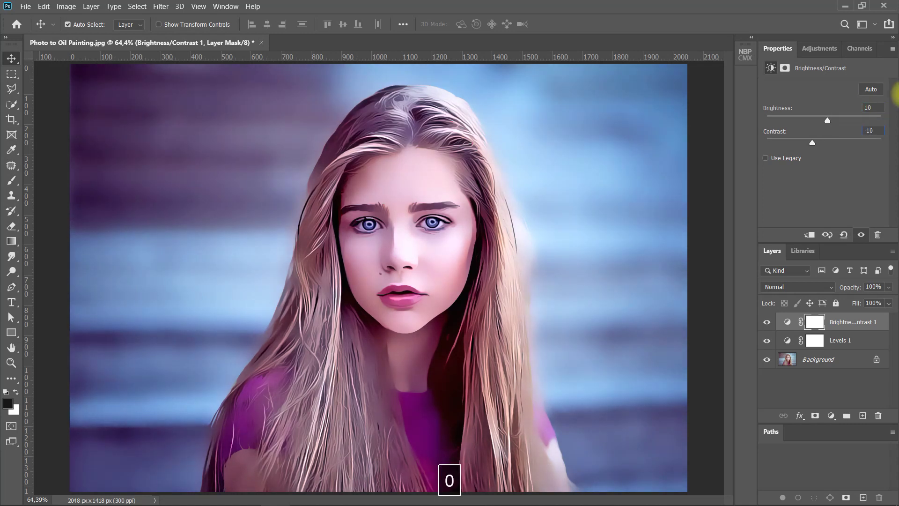
pyautogui.press('Return')
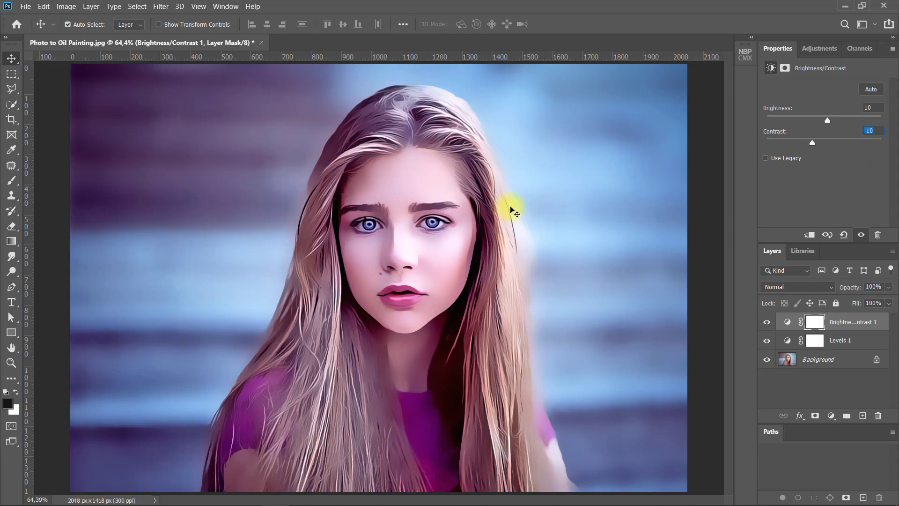